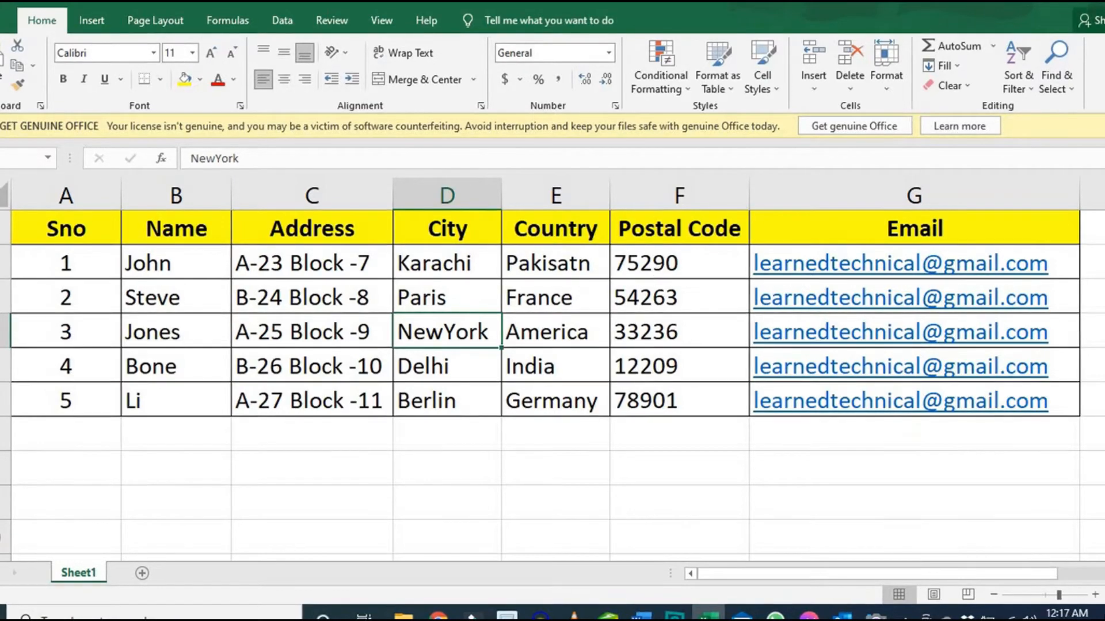
# Leave the address workbook and switch to Outlook, expanding its window to full screen
pyautogui.click(1101, 2)
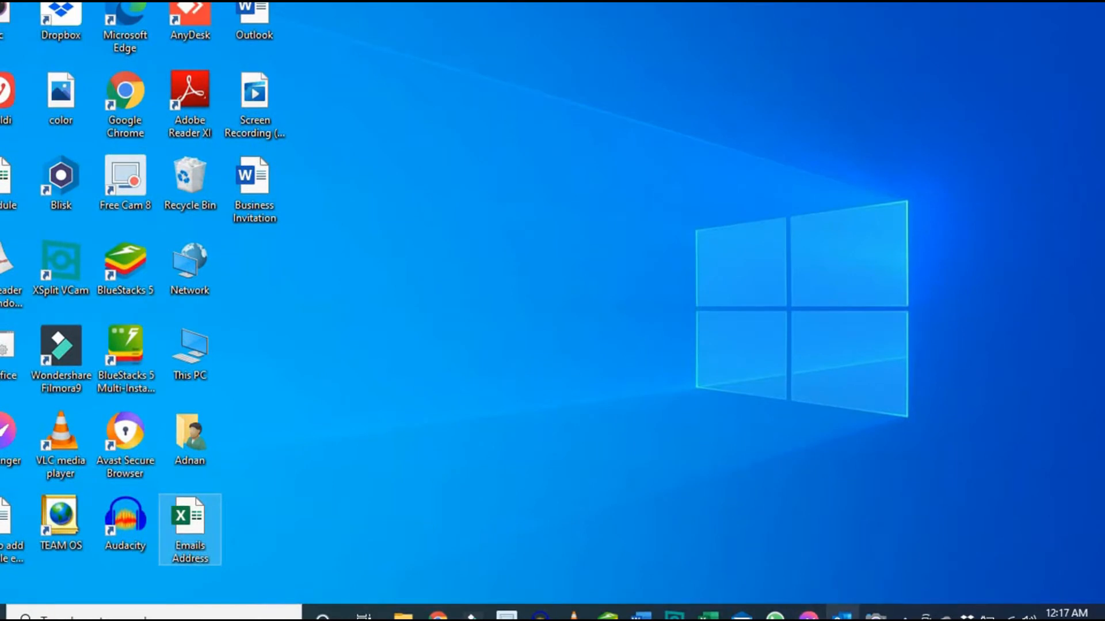
pyautogui.click(842, 613)
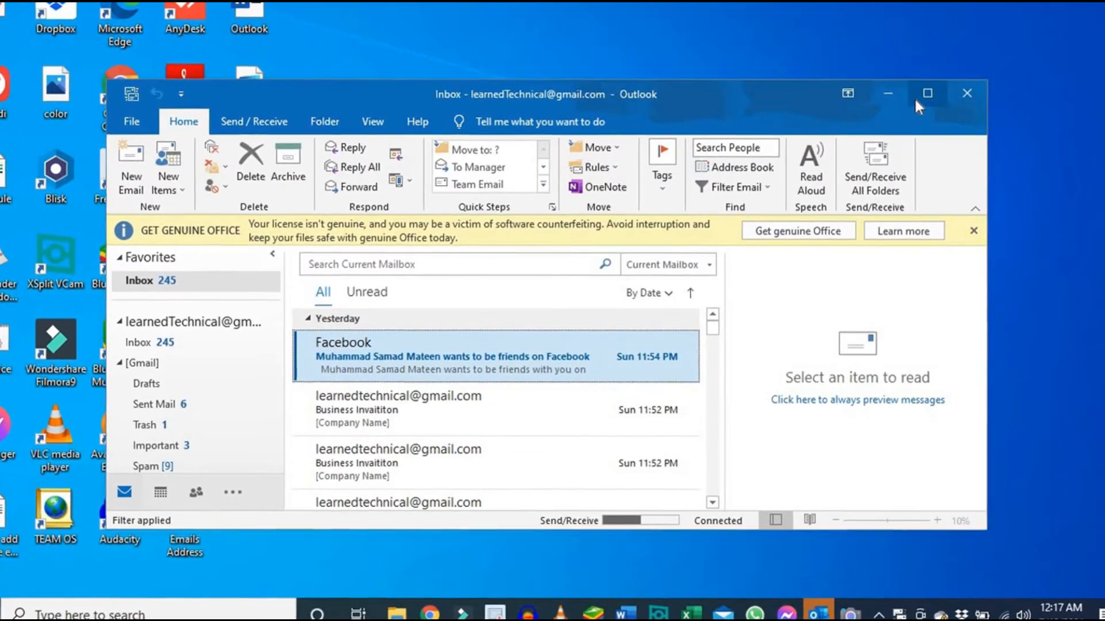
pyautogui.click(921, 91)
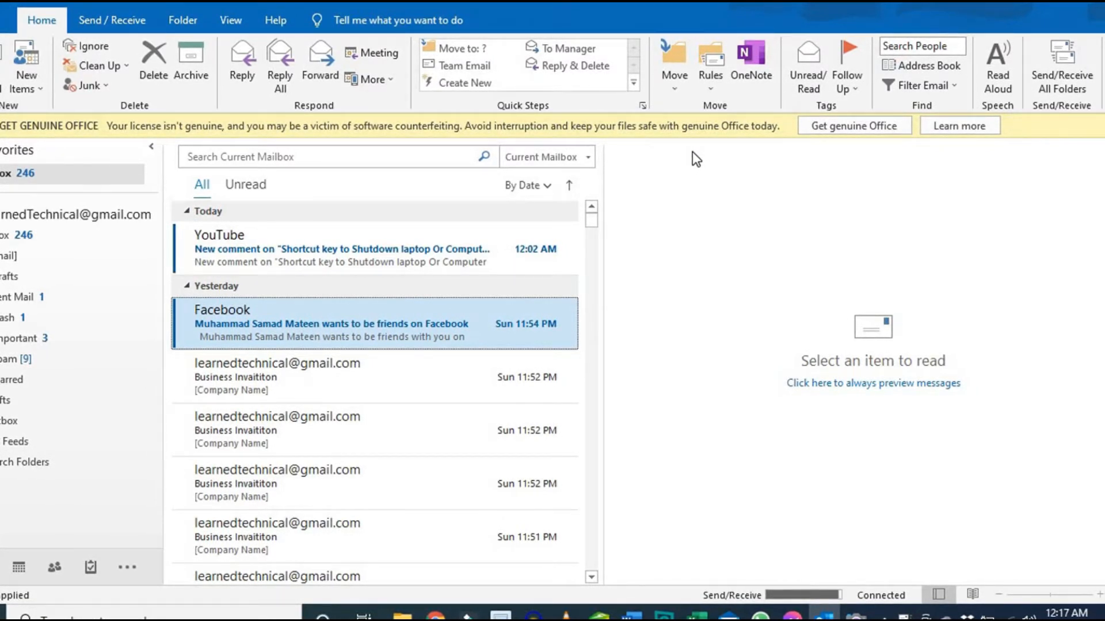
# Delete the existing "1 Minutes Delay" email rule from the Rules and Alerts list
pyautogui.click(713, 84)
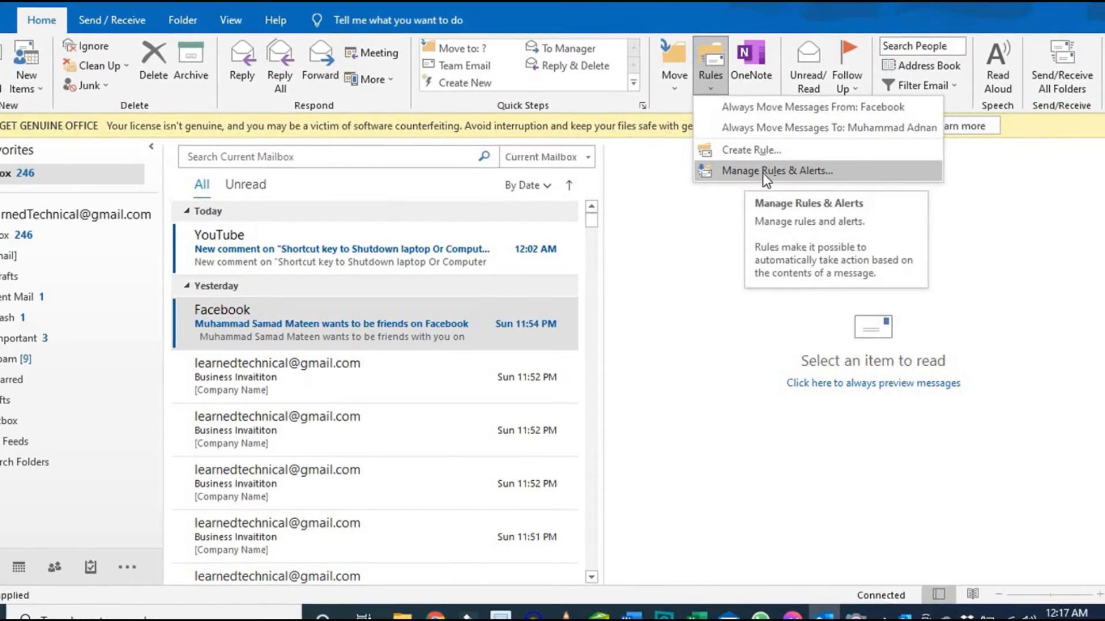
pyautogui.click(762, 173)
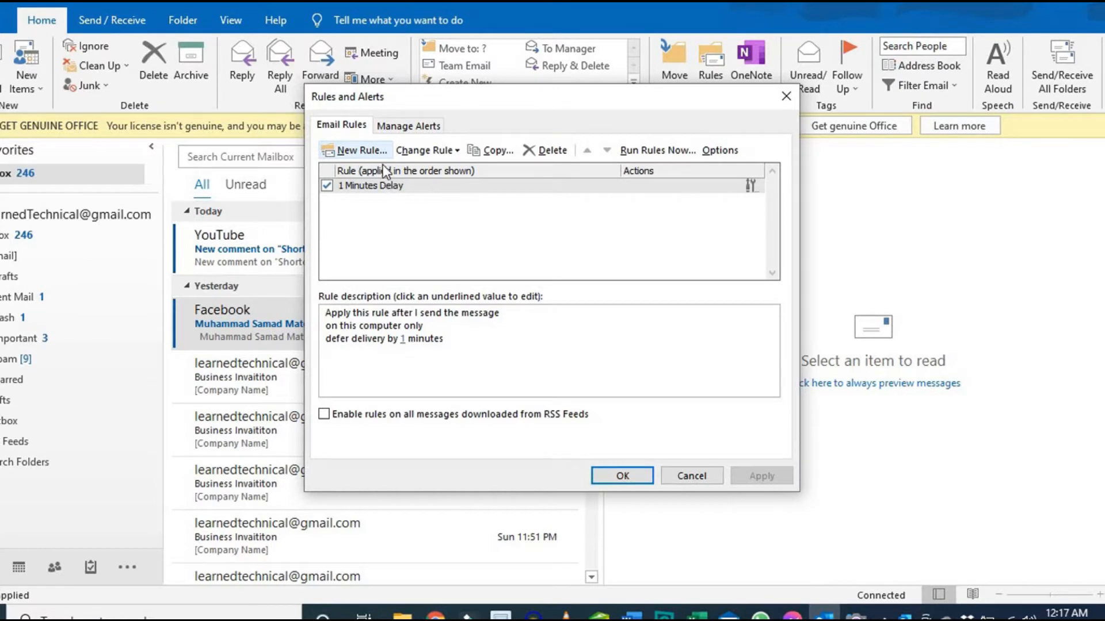
pyautogui.click(433, 185)
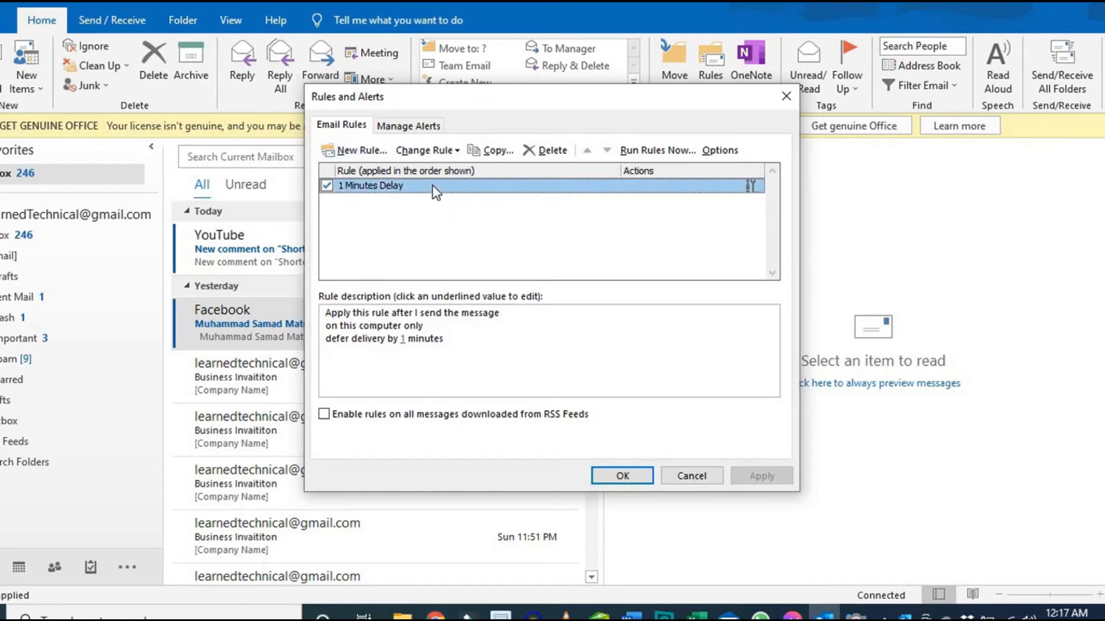
pyautogui.click(551, 152)
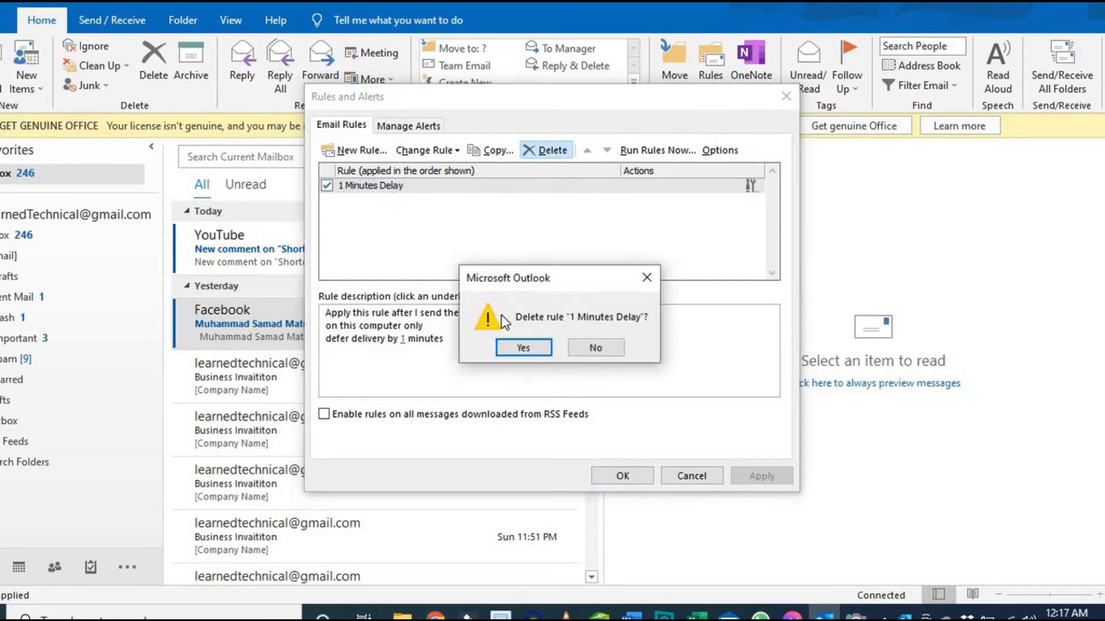
pyautogui.click(523, 348)
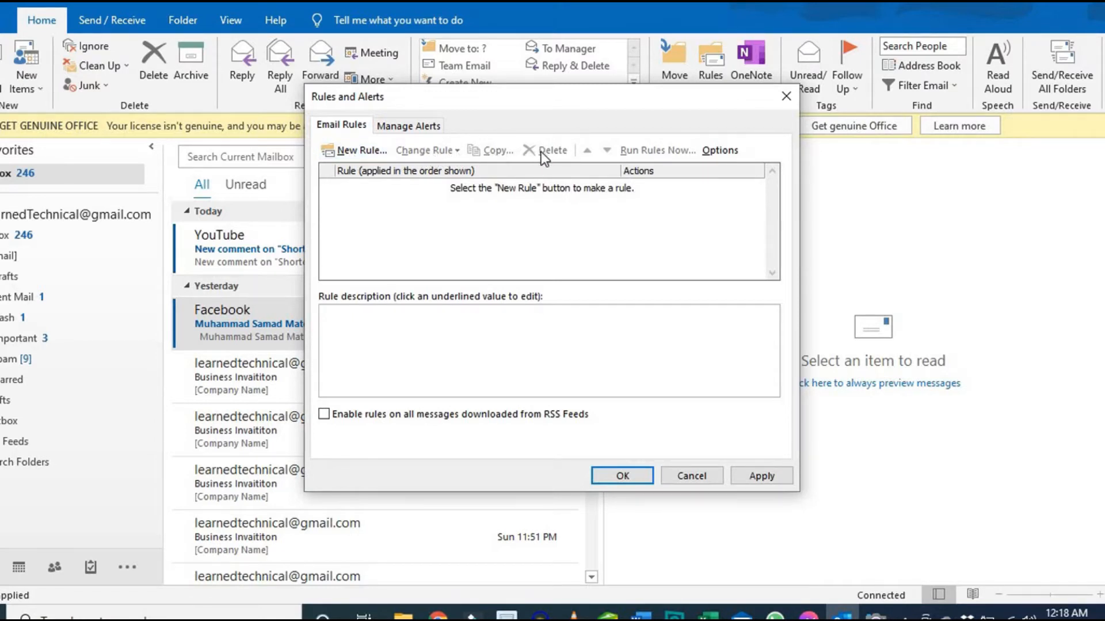
# Start a new blank rule for messages I send, with the condition "on this computer only"
pyautogui.click(368, 151)
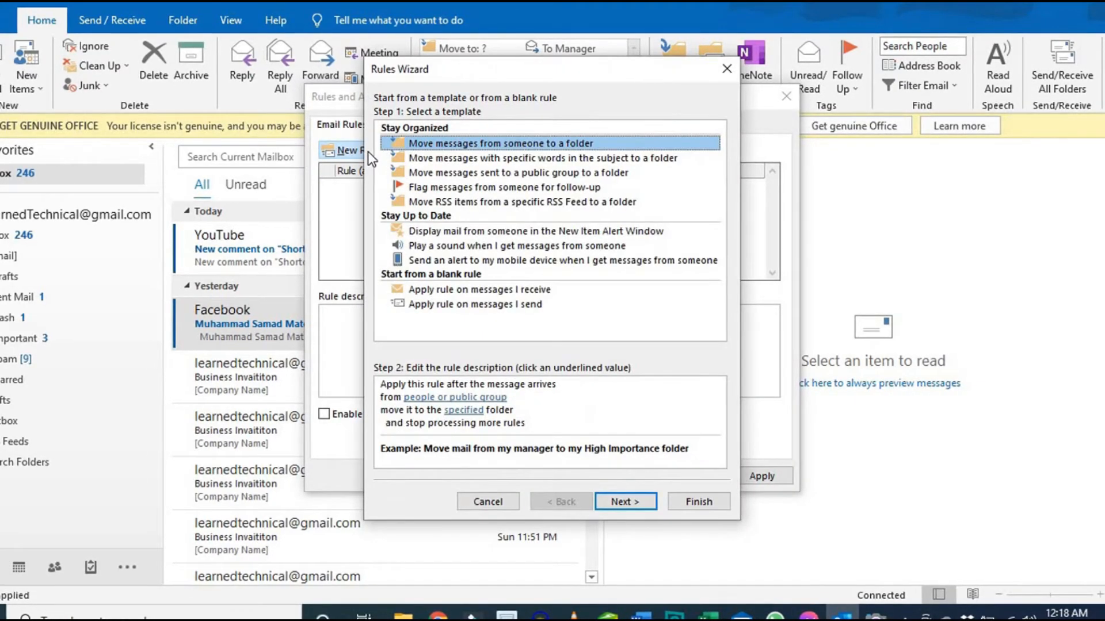
pyautogui.click(496, 306)
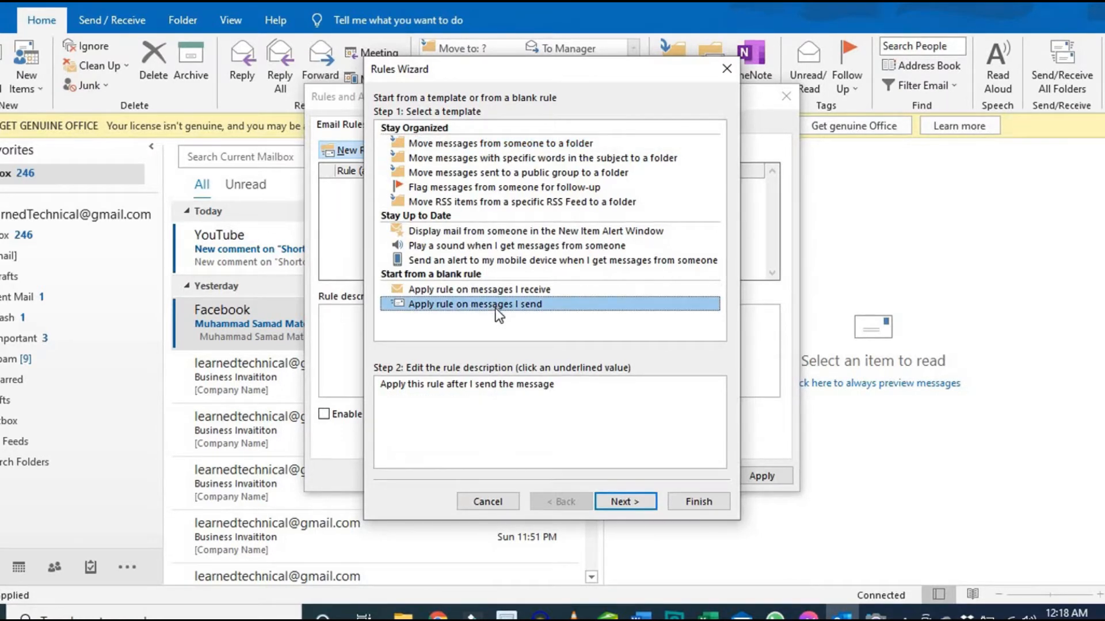
pyautogui.click(624, 501)
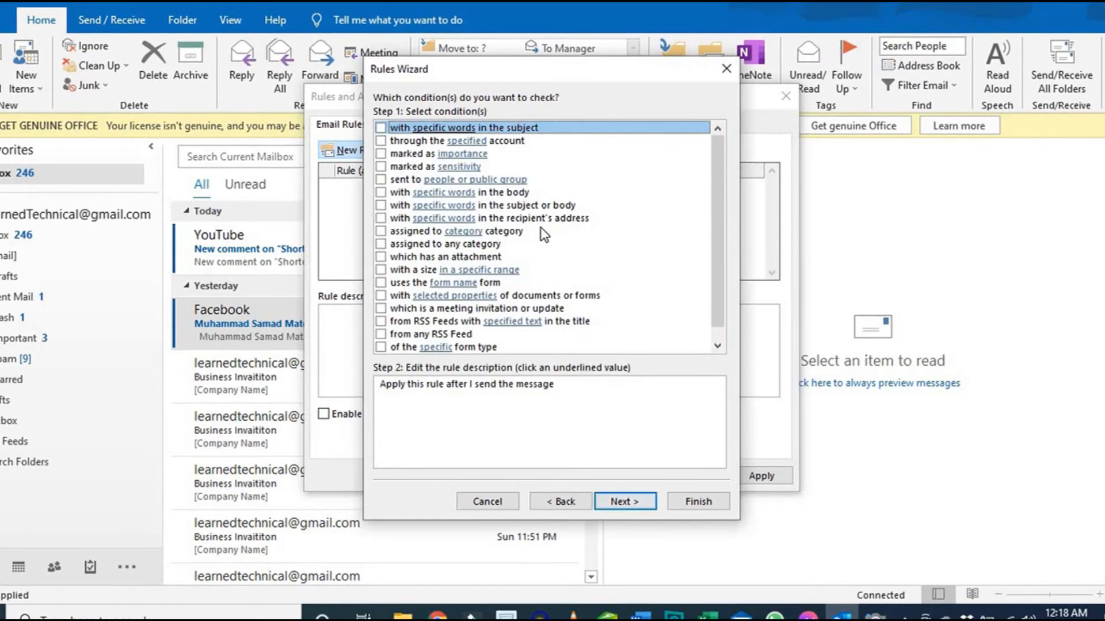
pyautogui.scroll(-1, 566, 192)
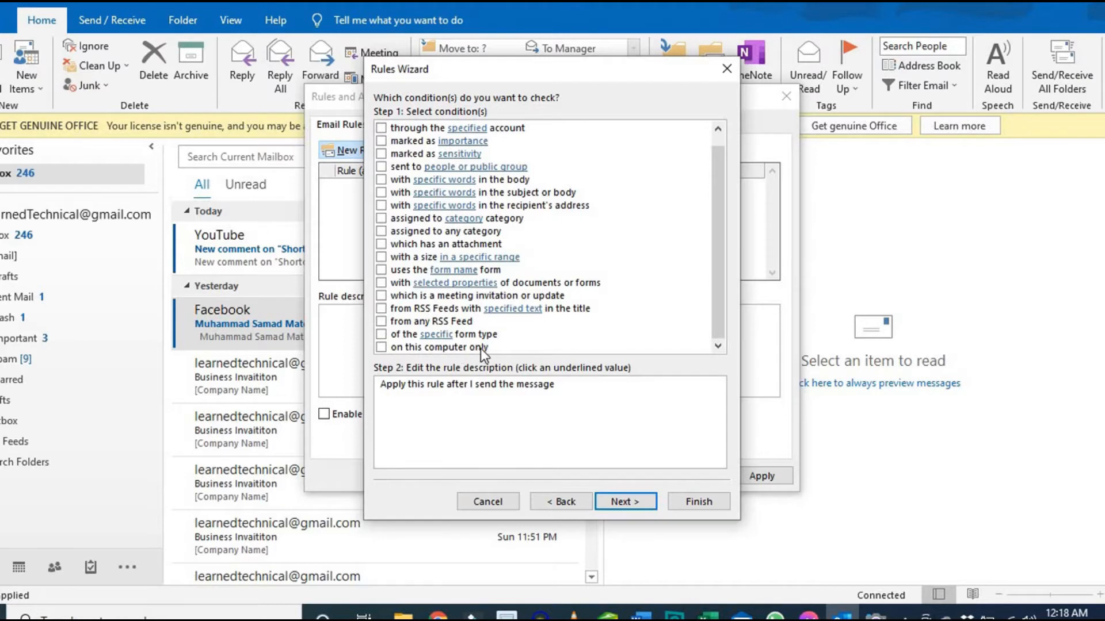
pyautogui.click(385, 347)
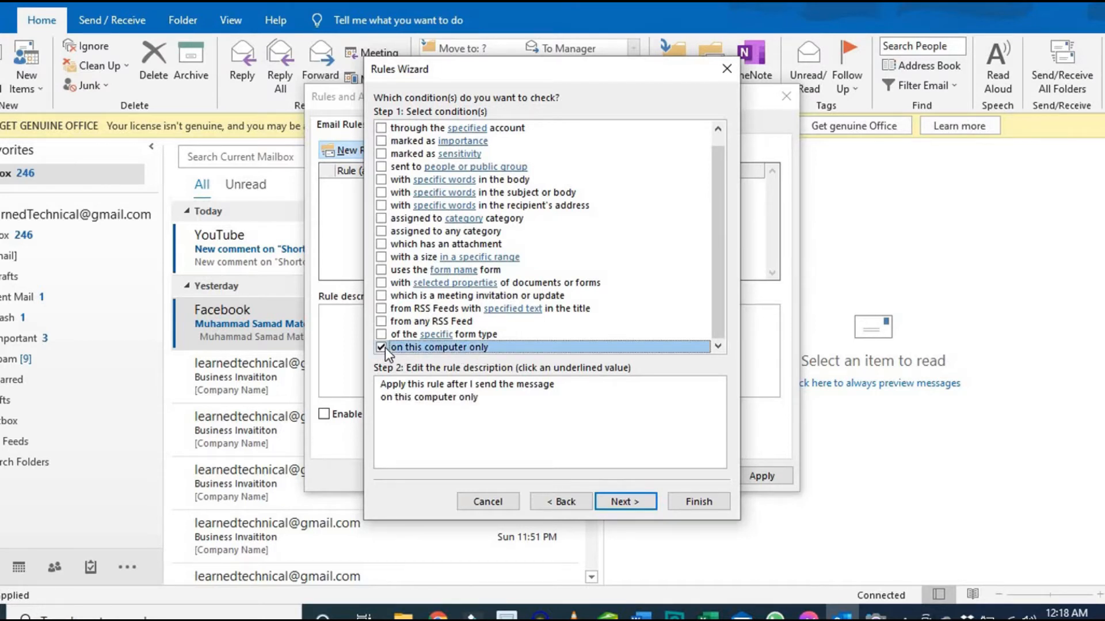
pyautogui.click(615, 499)
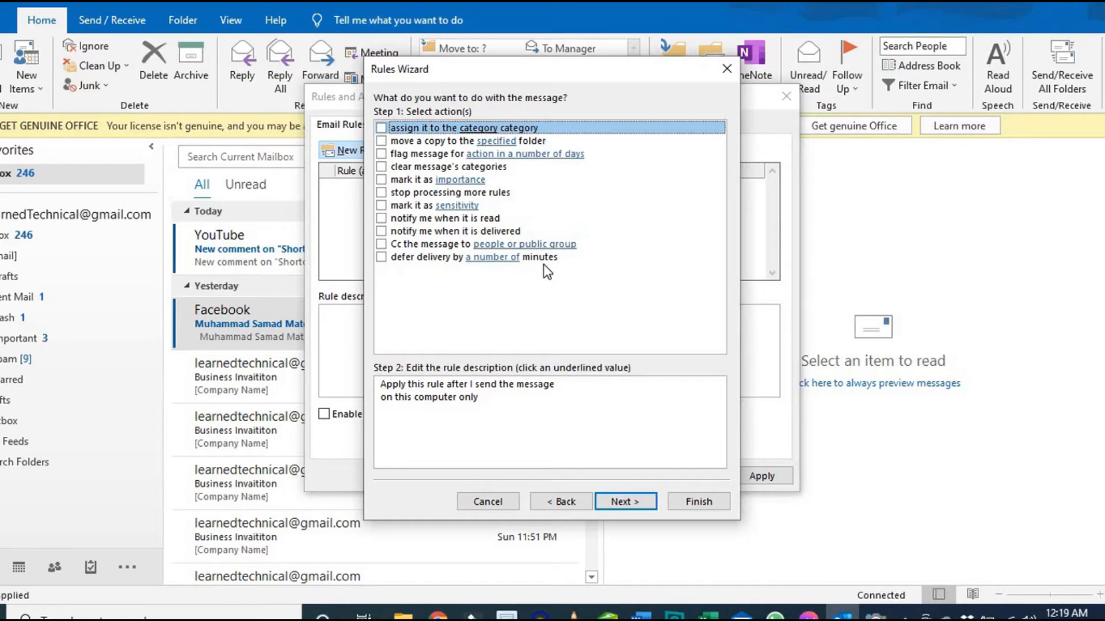
# Add the "defer delivery by a number of minutes" action to the rule and open its minutes value
pyautogui.click(382, 257)
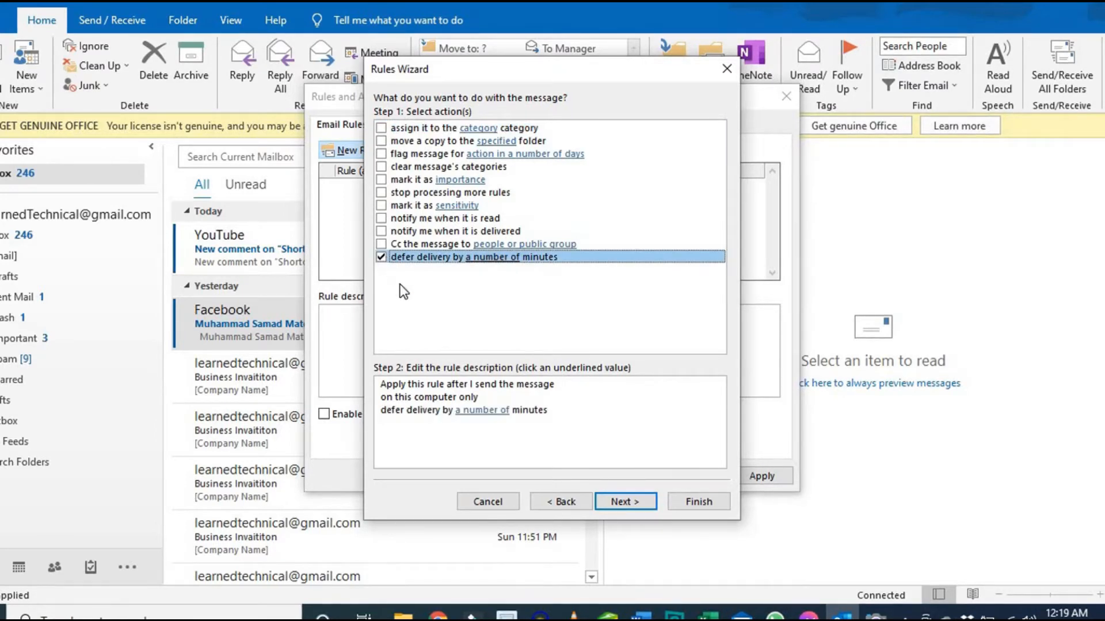
pyautogui.click(493, 411)
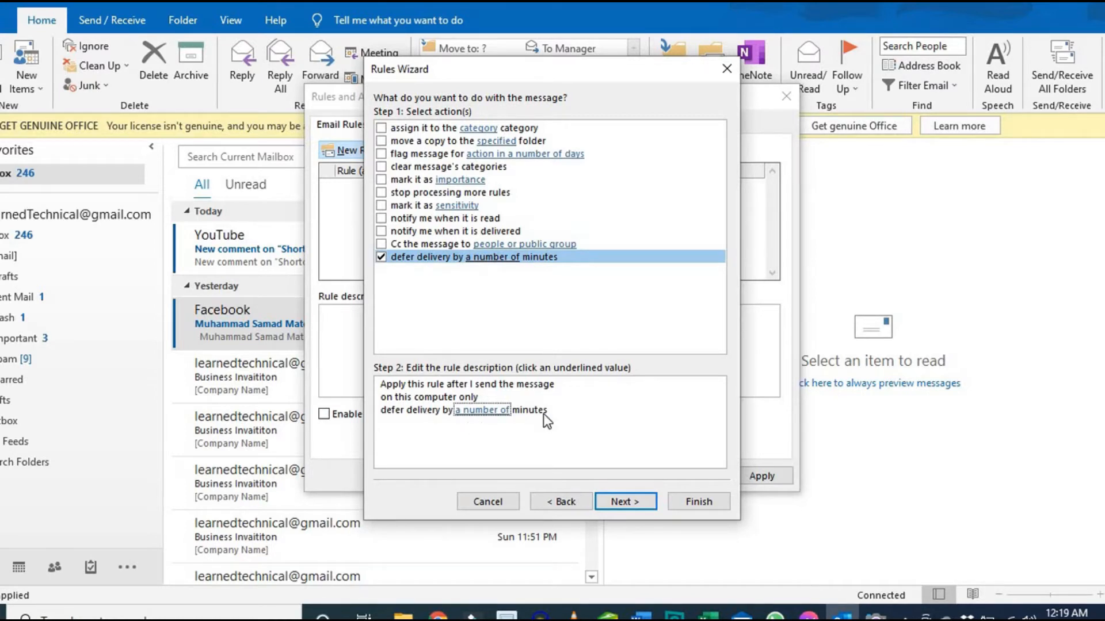
pyautogui.click(485, 411)
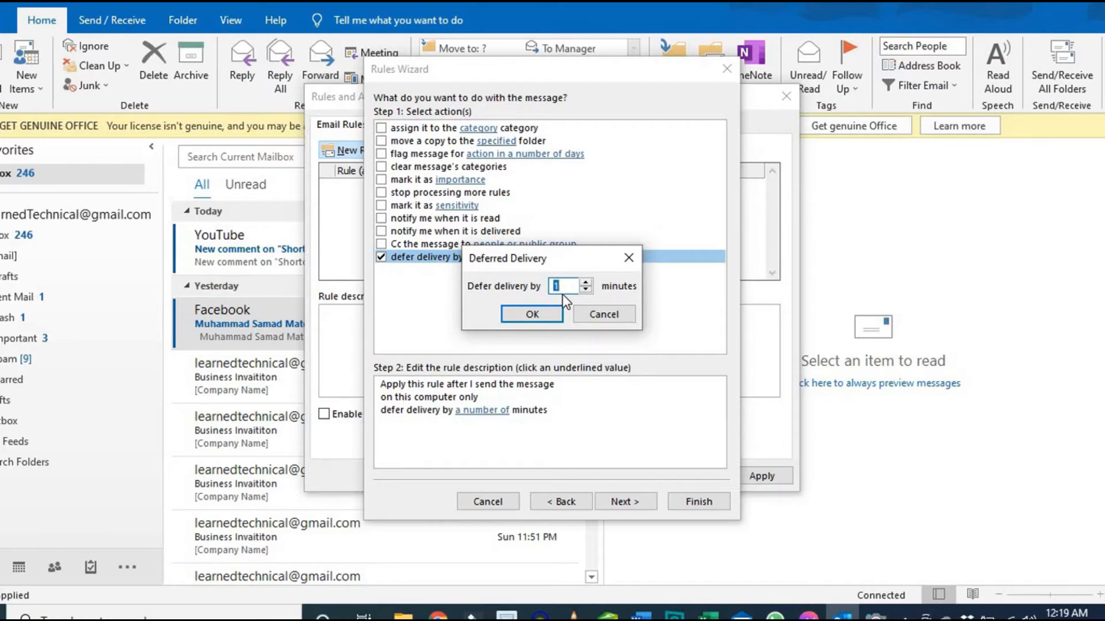
pyautogui.write('300')
pyautogui.hotkey('shift', 'Left')
pyautogui.hotkey('shift', 'Left')
pyautogui.hotkey('shift', 'Left')
pyautogui.write('600')
pyautogui.press('BackSpace')
pyautogui.press('BackSpace')
pyautogui.press('BackSpace')
# Set the deferred delivery to 1 minute and proceed without exceptions to the final rule setup
pyautogui.write('1')
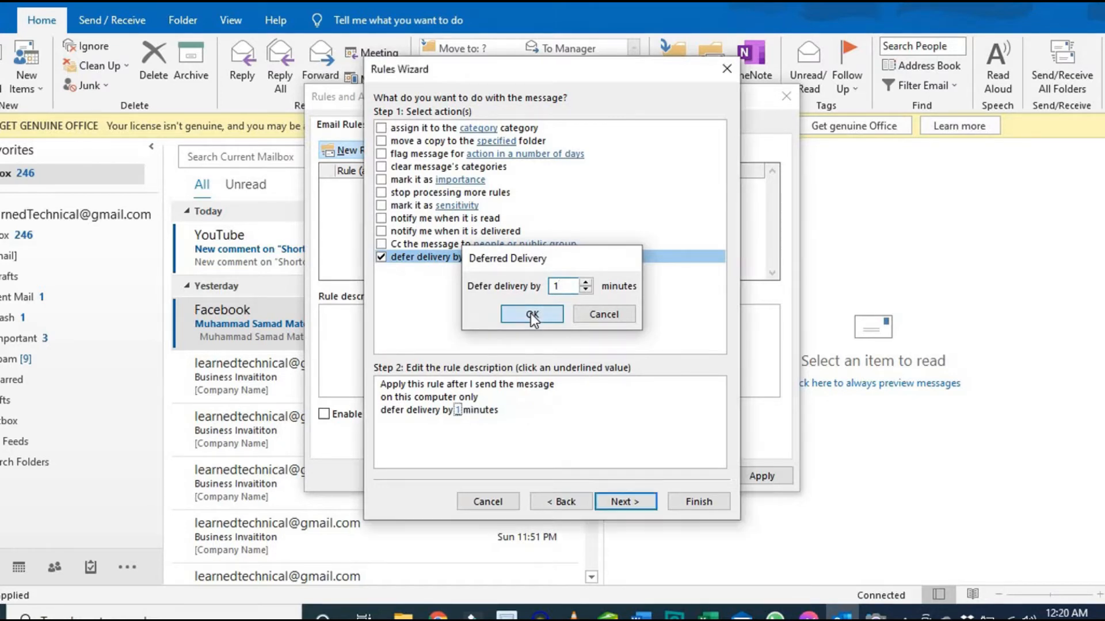
pyautogui.click(531, 314)
pyautogui.click(626, 502)
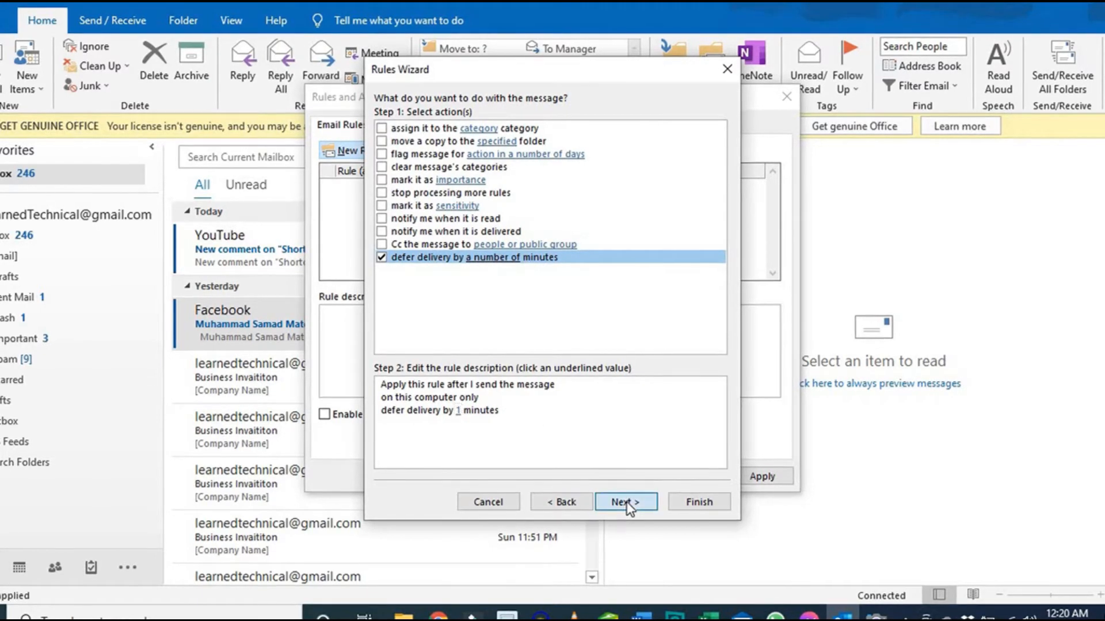
pyautogui.click(631, 502)
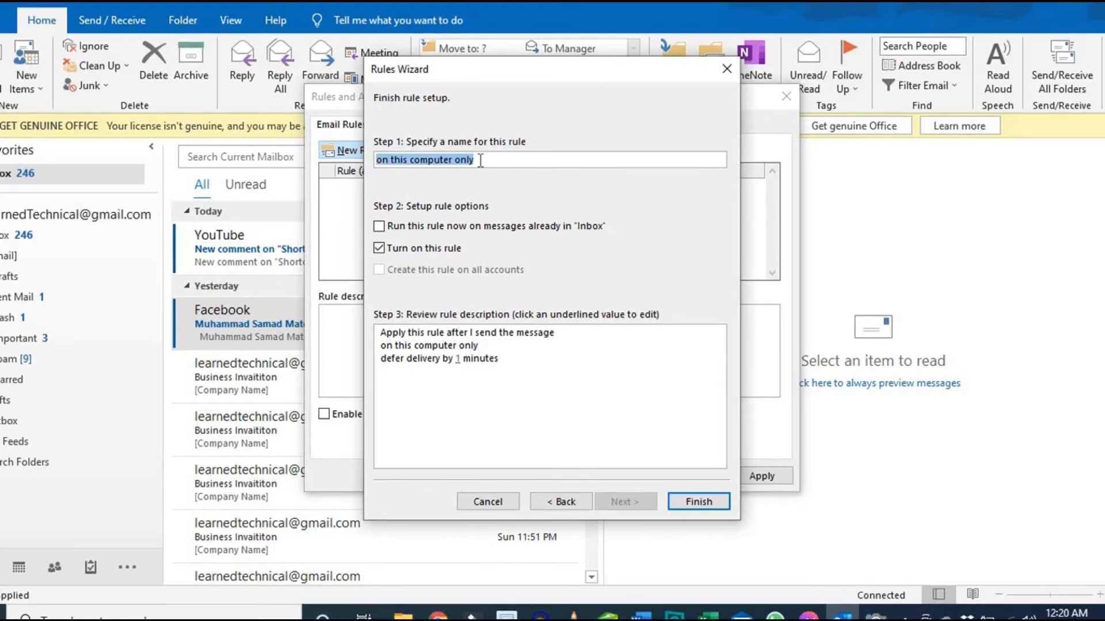
# Name the rule "1 Minutes Delay", finish it, and apply the rule changes
pyautogui.press('BackSpace')
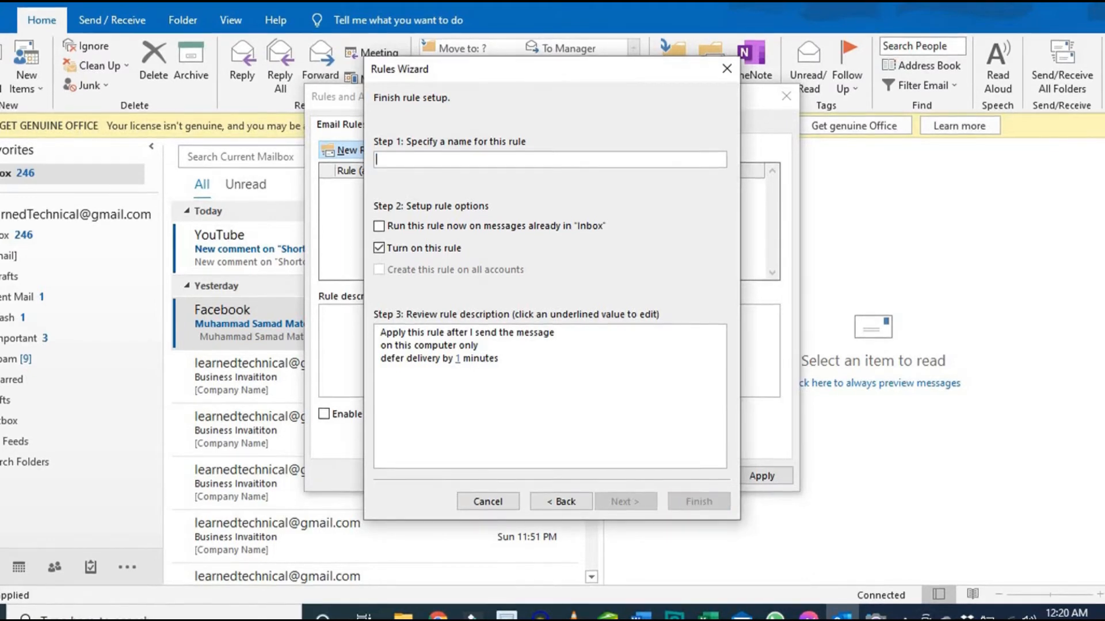
pyautogui.write('1')
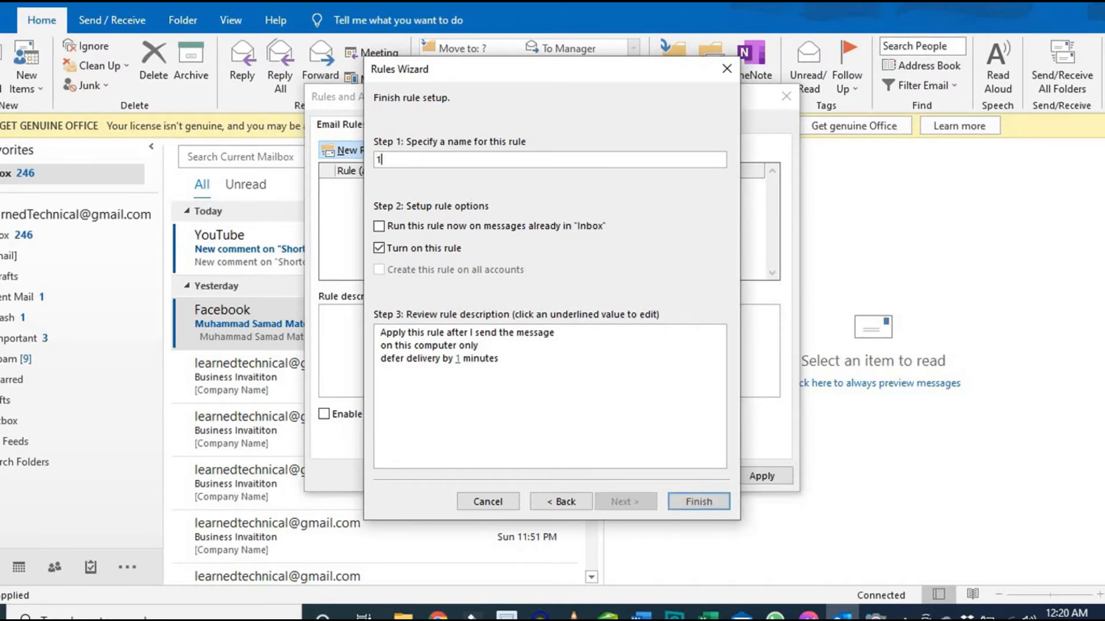
pyautogui.write(' Minut')
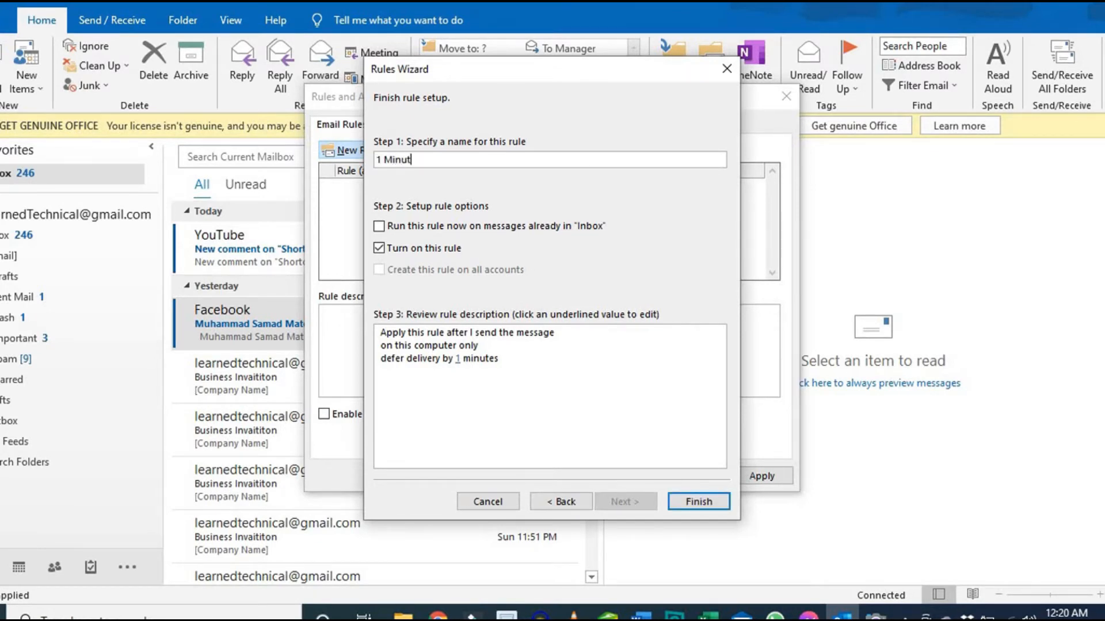
pyautogui.write('es Delay')
pyautogui.click(687, 502)
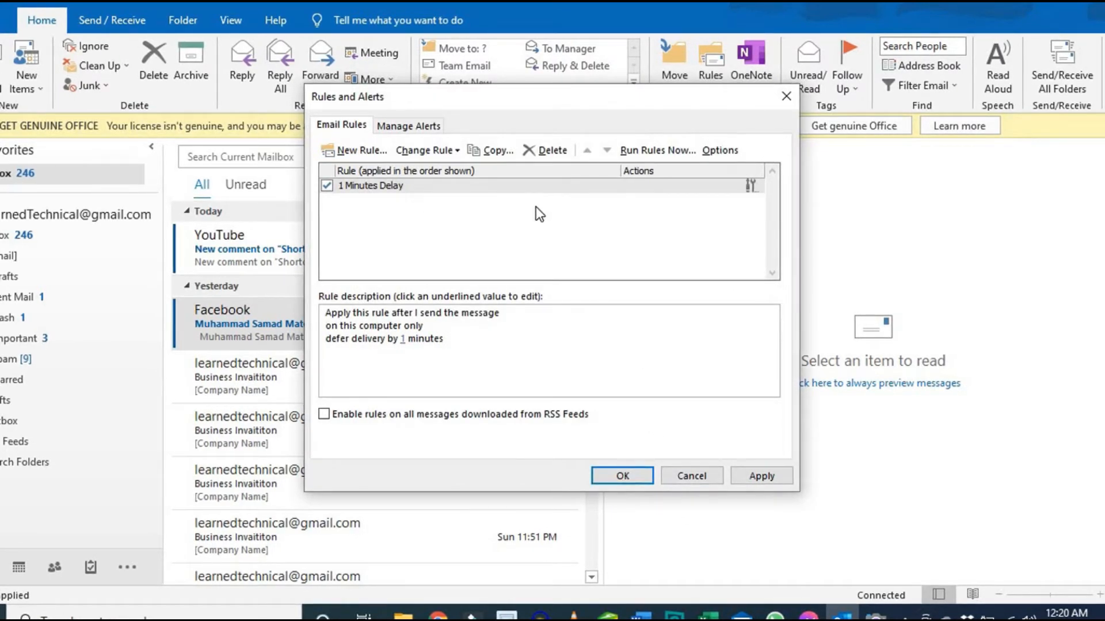
pyautogui.click(756, 476)
pyautogui.click(624, 476)
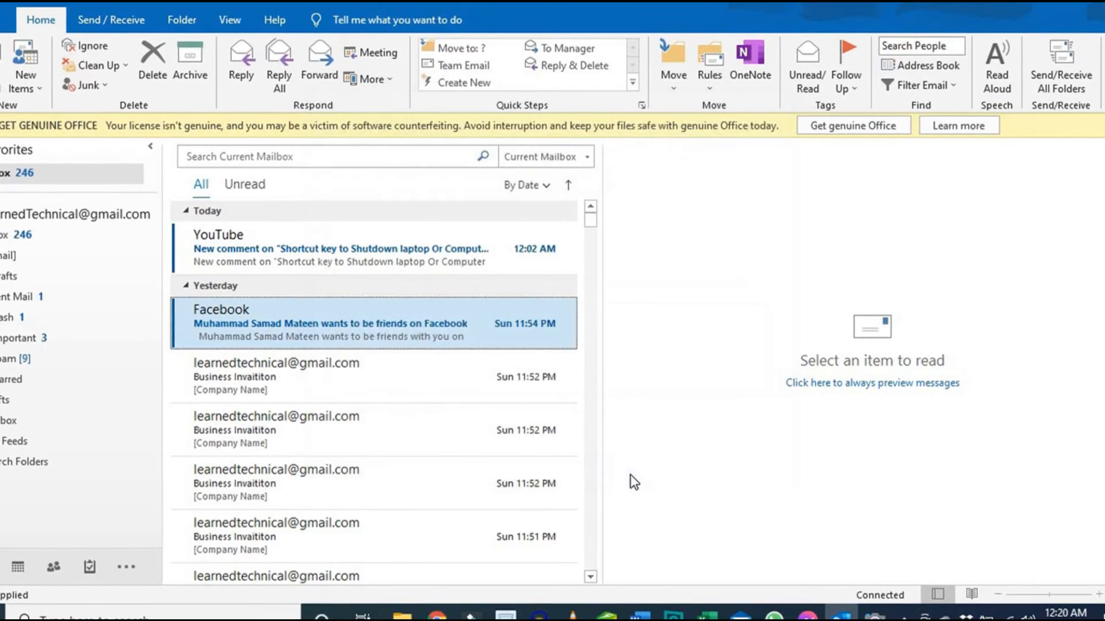
# Leave Outlook and open the Business Invitation document from the desktop in Word, allowing its Sheet1 data to load
pyautogui.click(1042, 5)
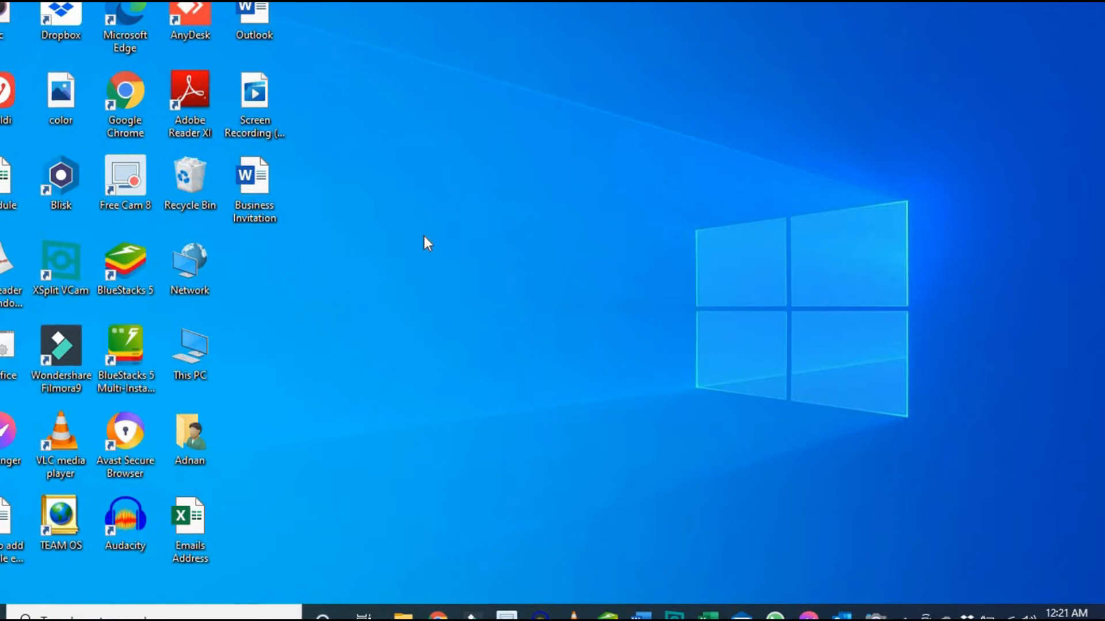
pyautogui.doubleClick(262, 185)
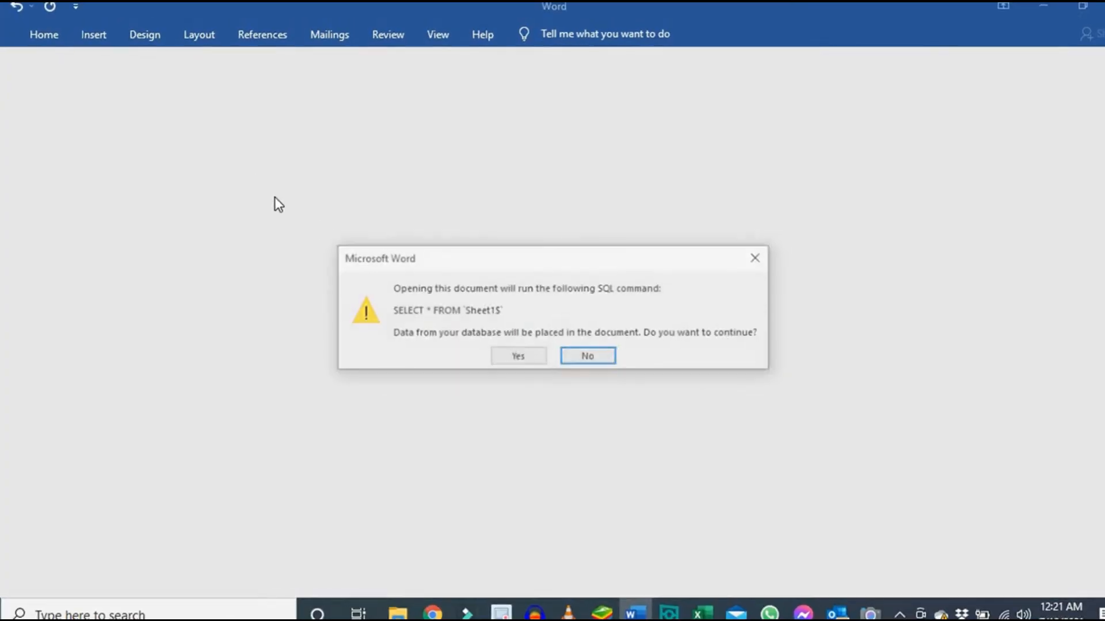
pyautogui.click(515, 357)
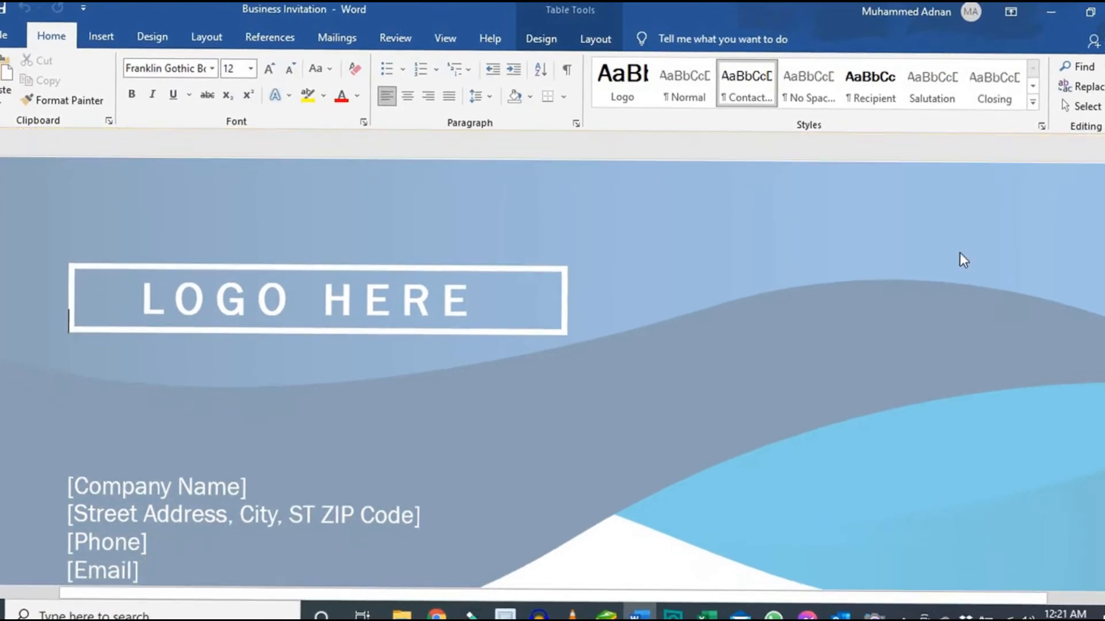
# Remove the merge fields from the address, city, postal code and Dear lines, and correct the first label to "Address:"
pyautogui.scroll(-10, 898, 262)
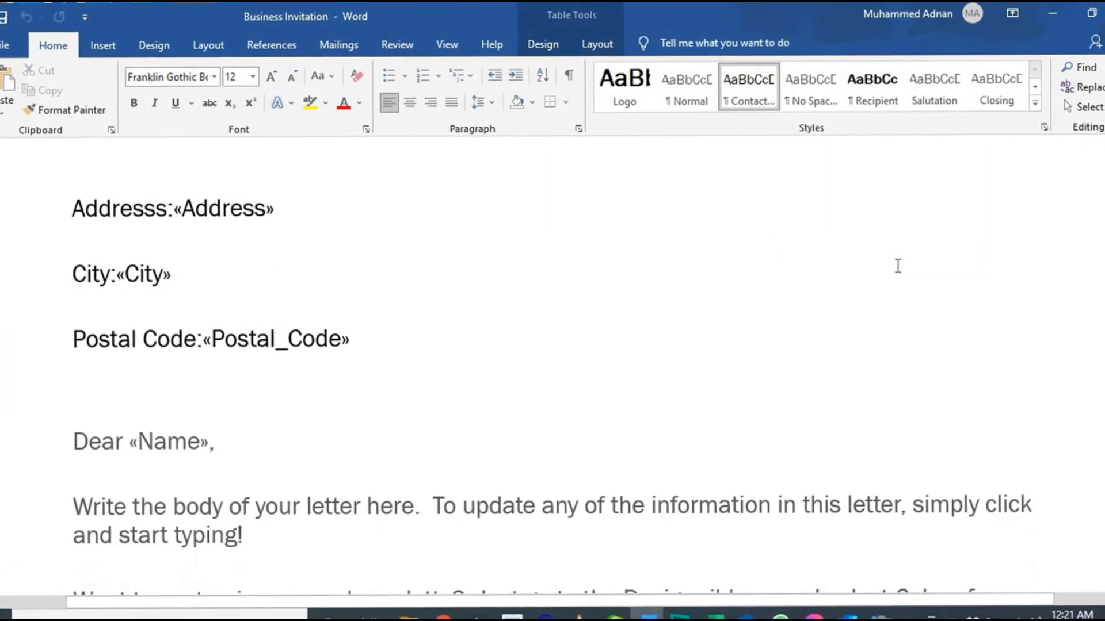
pyautogui.scroll(-4, 898, 266)
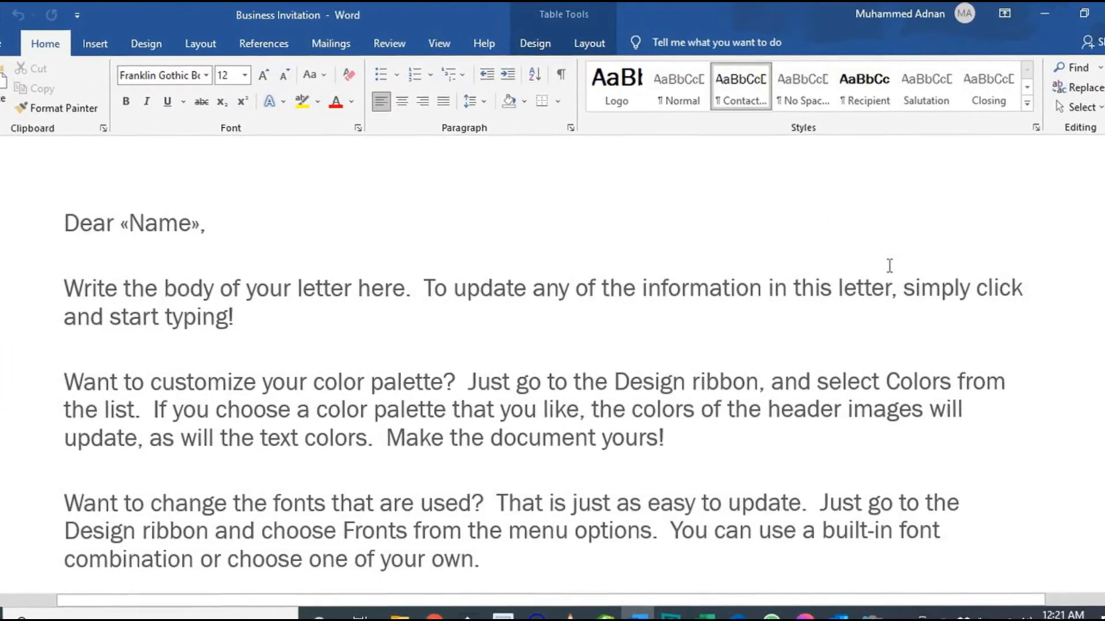
pyautogui.scroll(5, 604, 473)
pyautogui.scroll(-4, 618, 435)
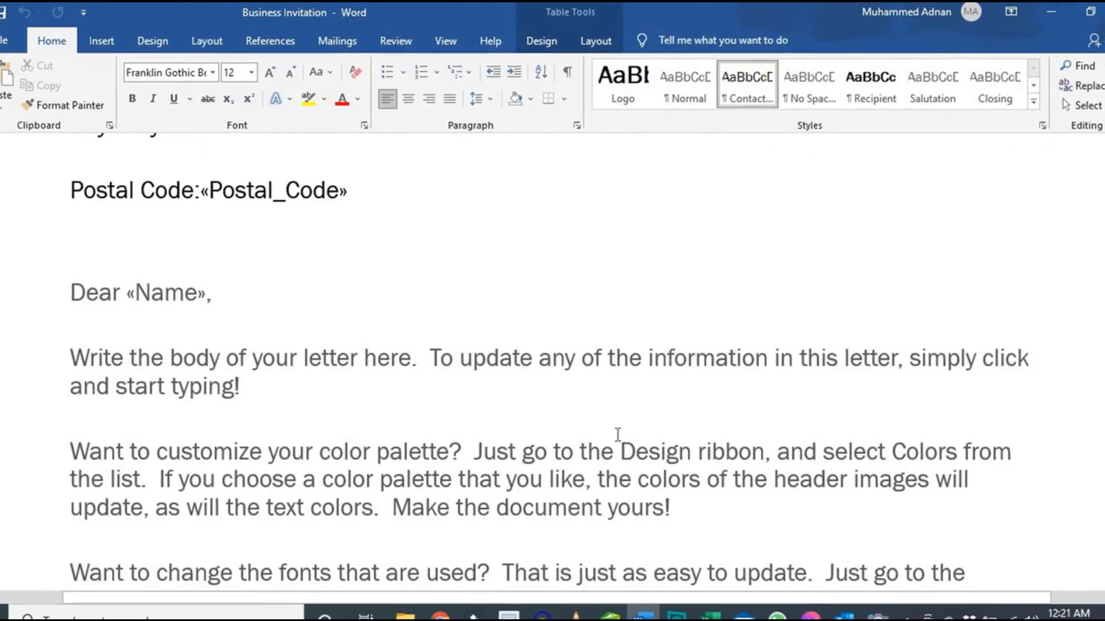
pyautogui.scroll(-4, 618, 434)
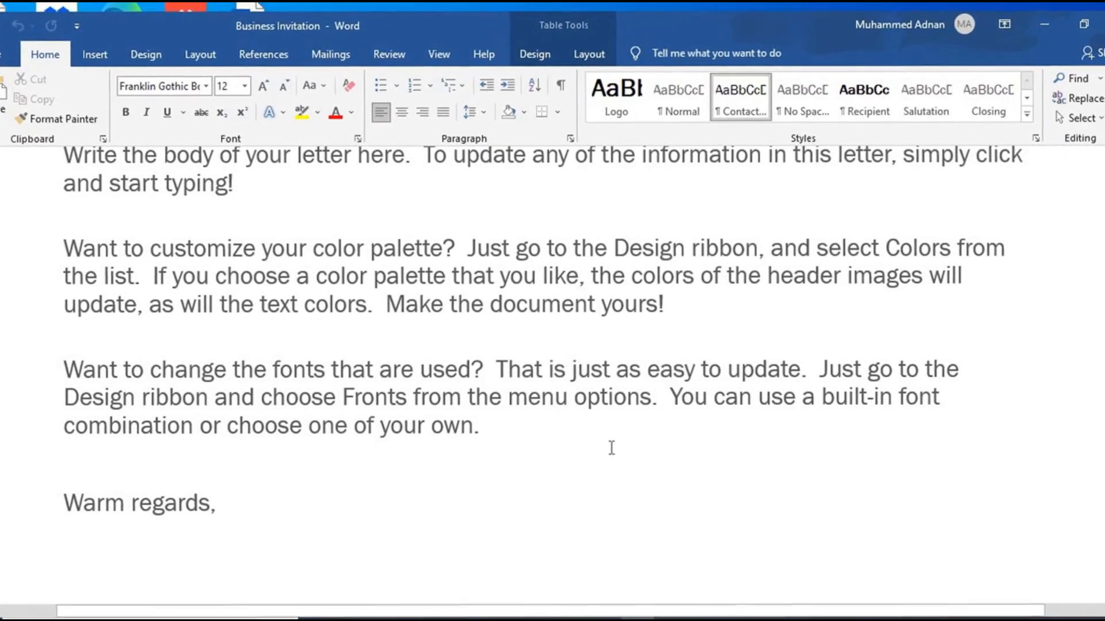
pyautogui.scroll(8, 612, 449)
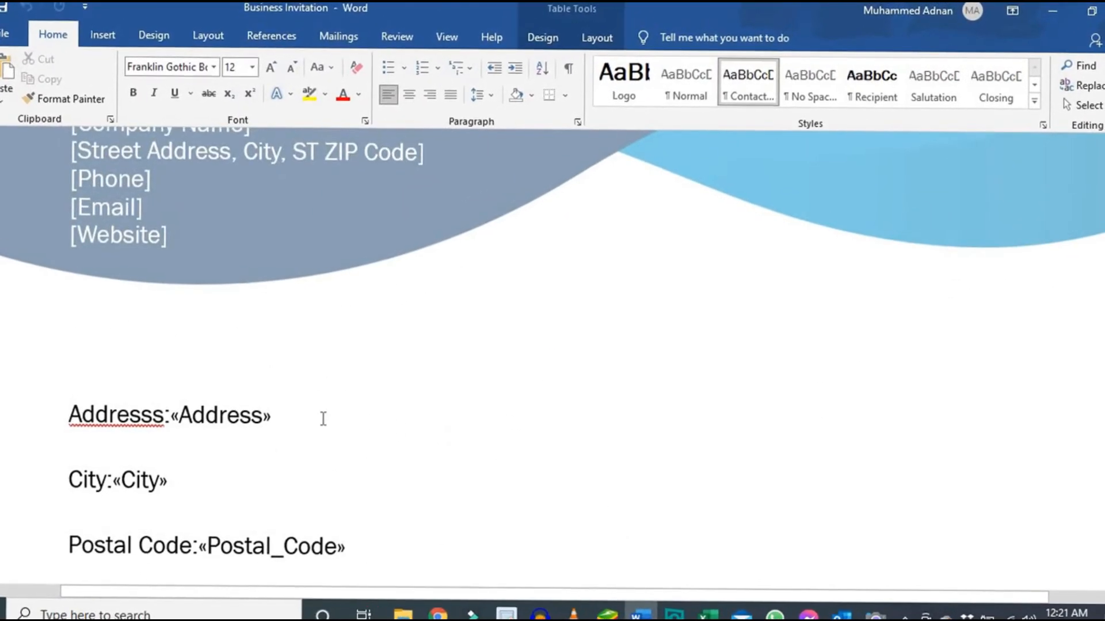
pyautogui.click(295, 415)
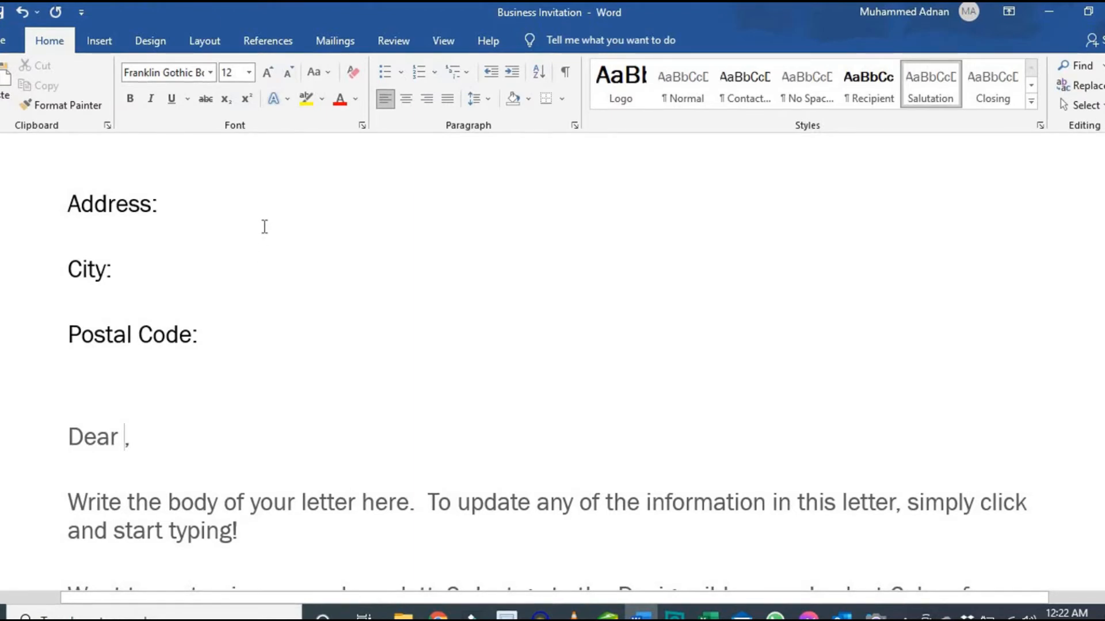
# Use the desktop's Emails Address workbook as the existing recipient list, choosing Sheet1$ with the first row as column headers
pyautogui.click(335, 41)
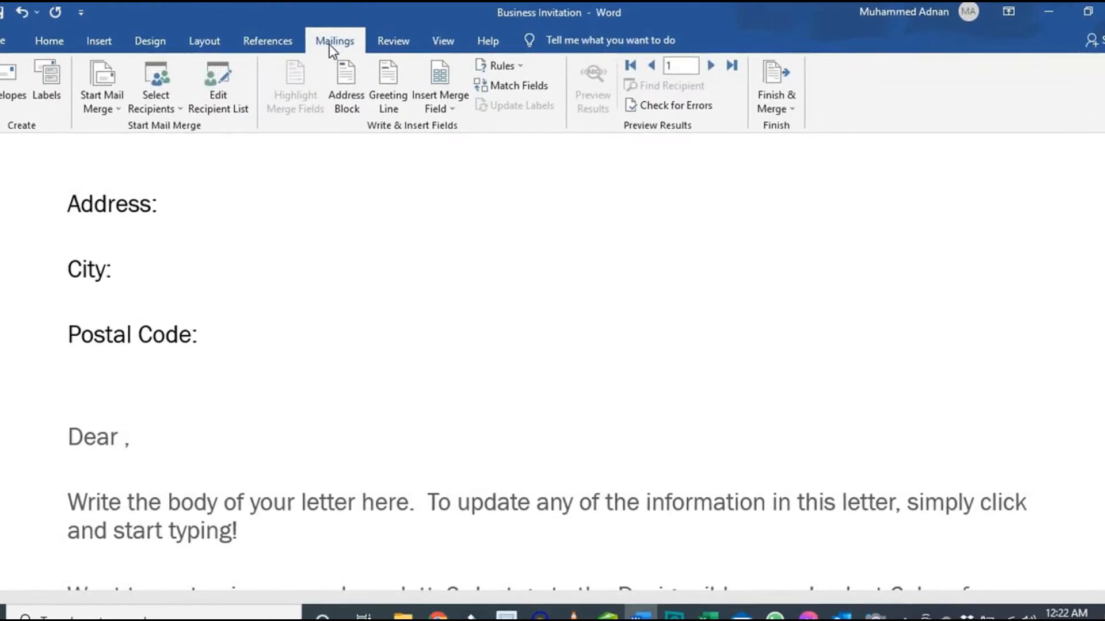
pyautogui.click(178, 108)
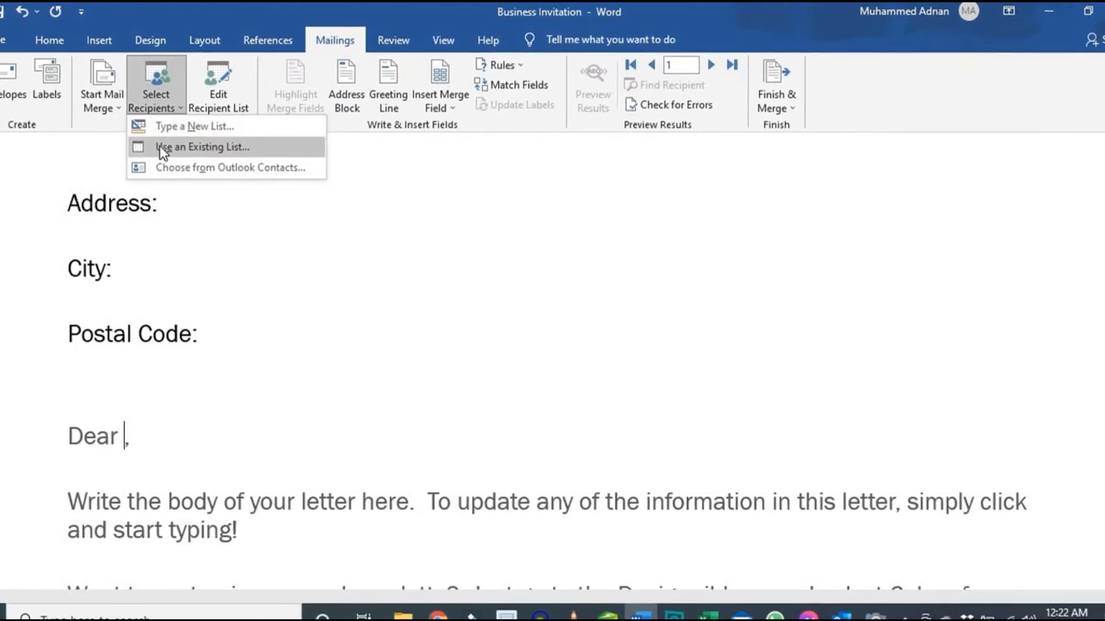
pyautogui.click(218, 148)
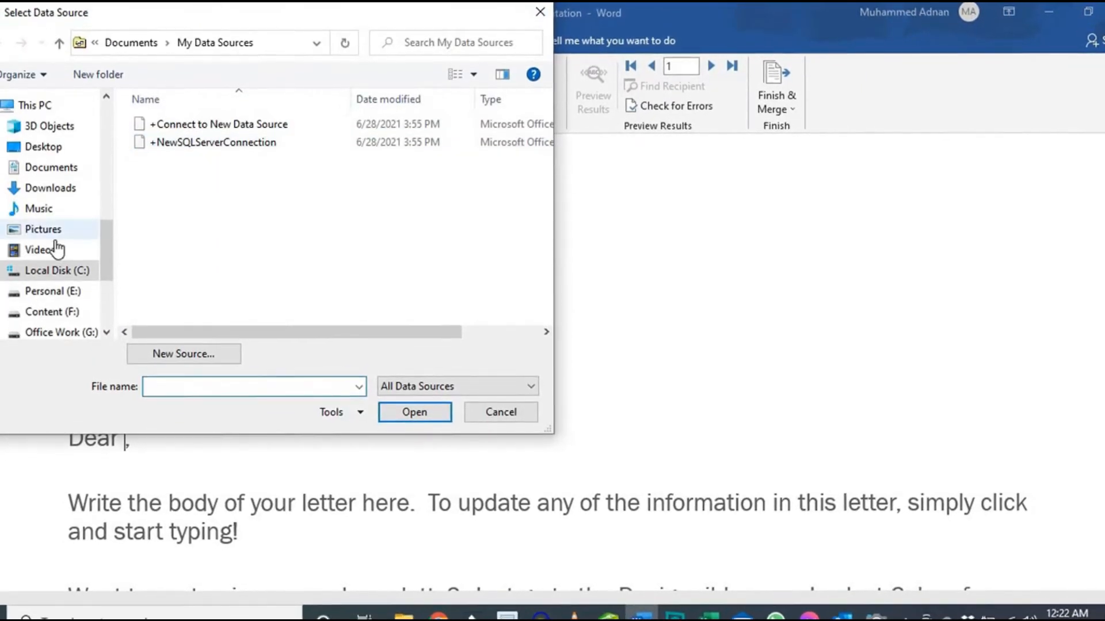
pyautogui.click(65, 148)
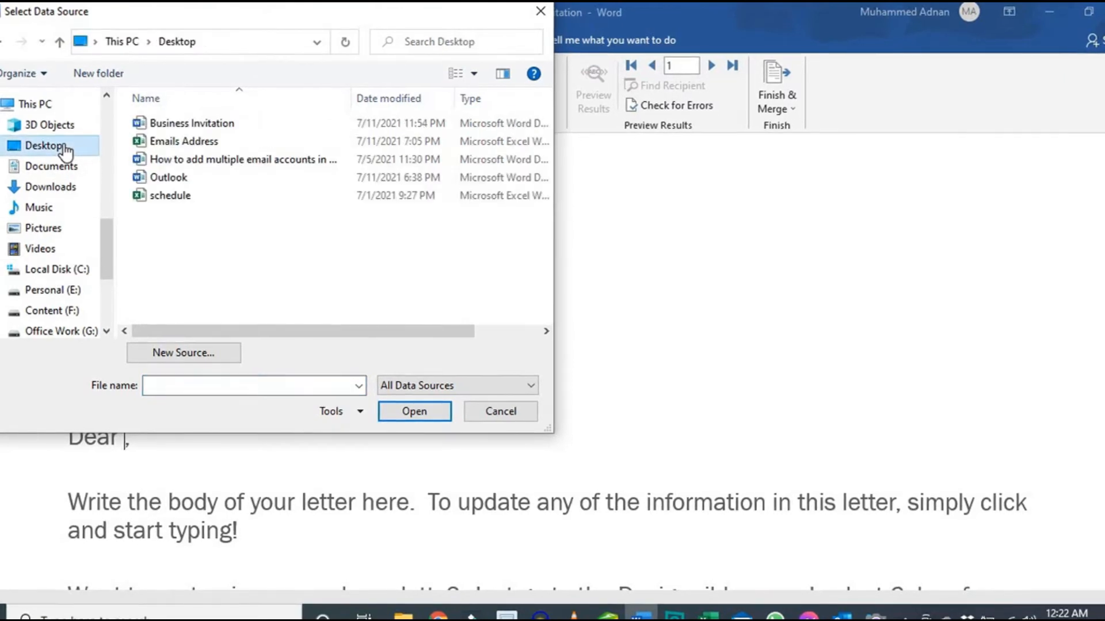
pyautogui.doubleClick(187, 144)
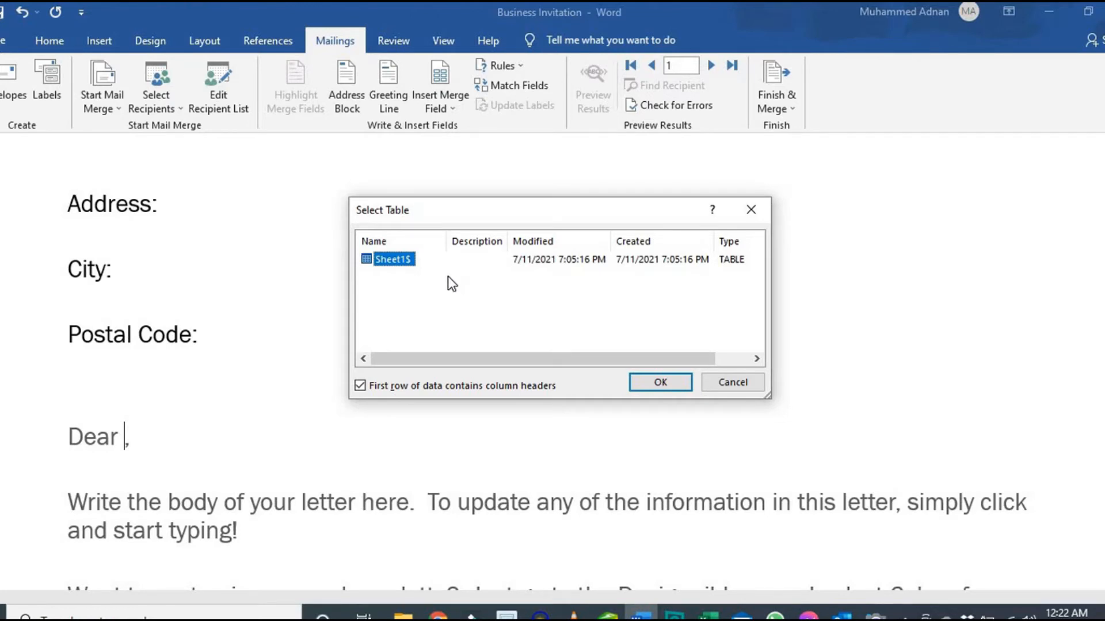
pyautogui.click(658, 384)
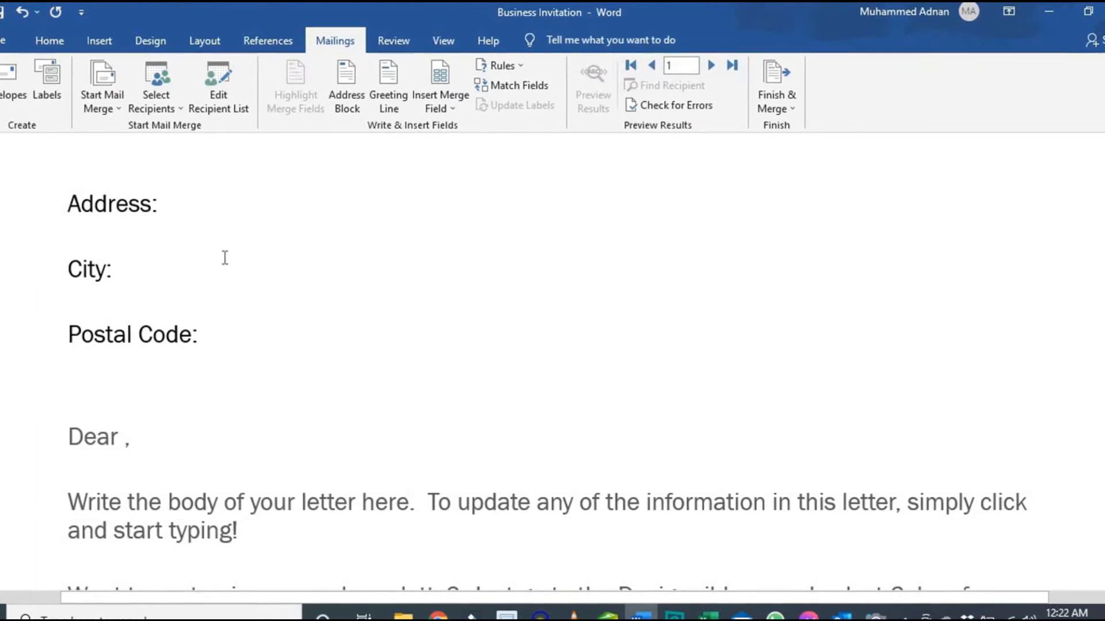
# Insert the Address, City and Postal_Code merge fields after their matching labels in the letter
pyautogui.click(165, 204)
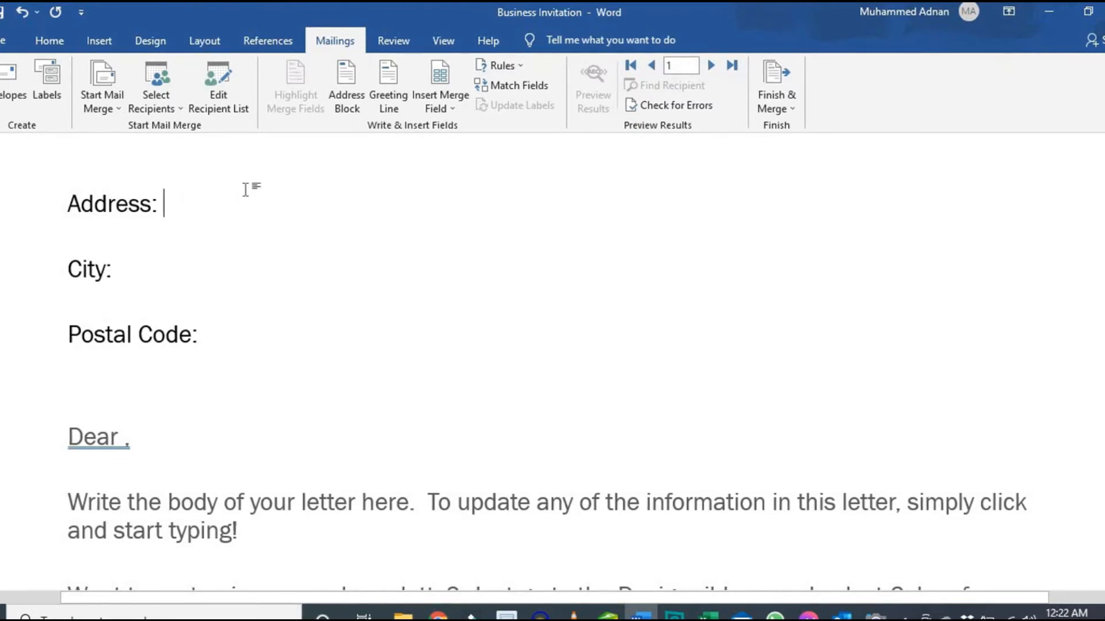
pyautogui.click(453, 109)
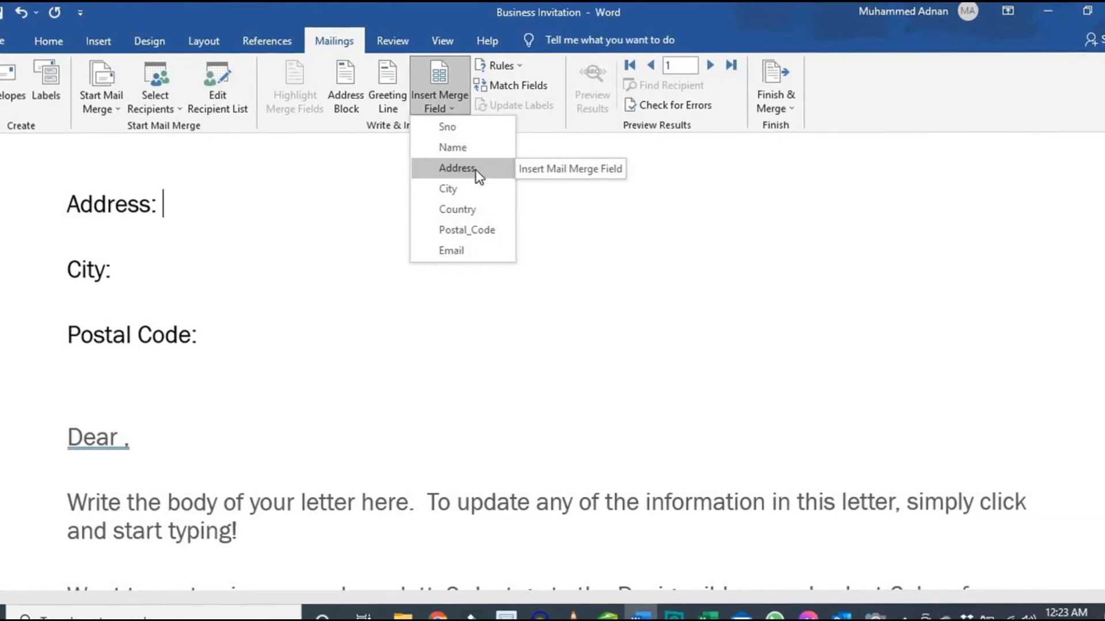
pyautogui.click(458, 168)
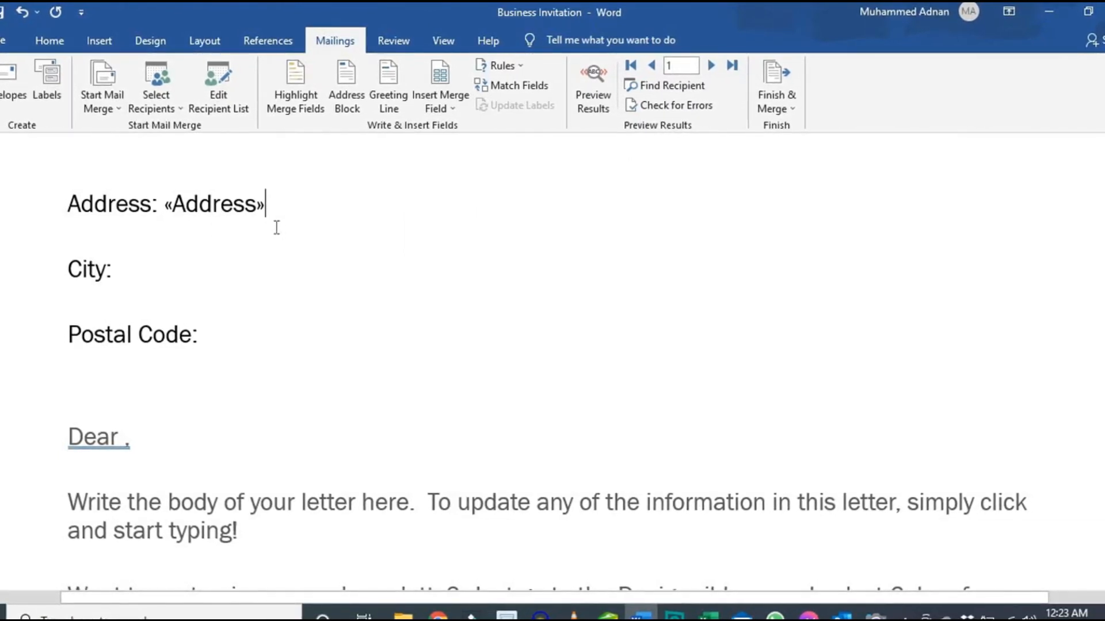
pyautogui.click(117, 268)
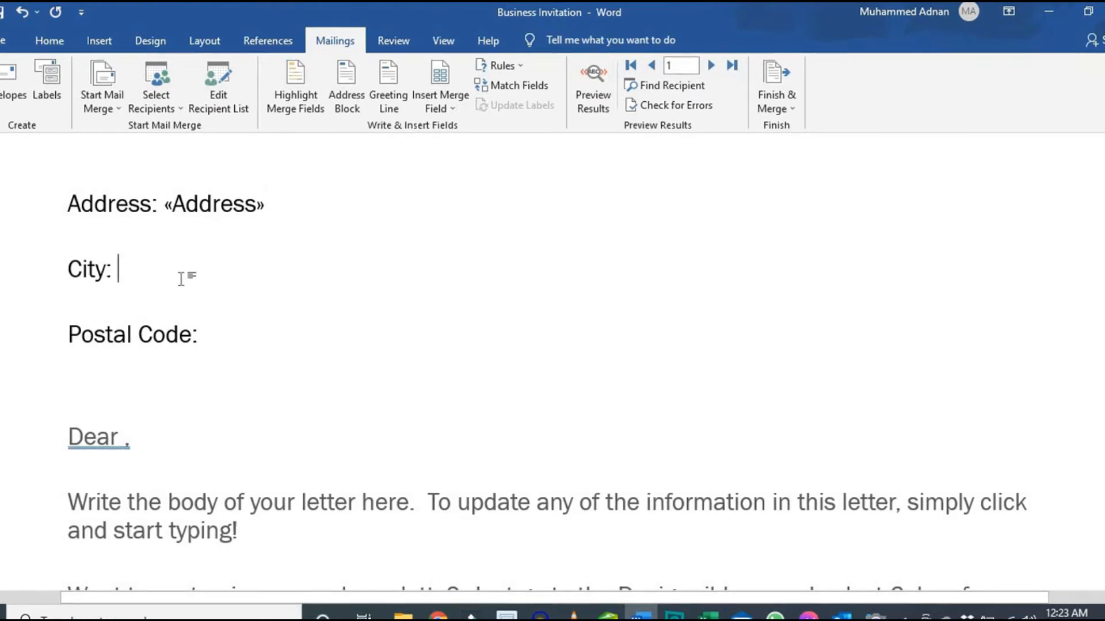
pyautogui.click(452, 109)
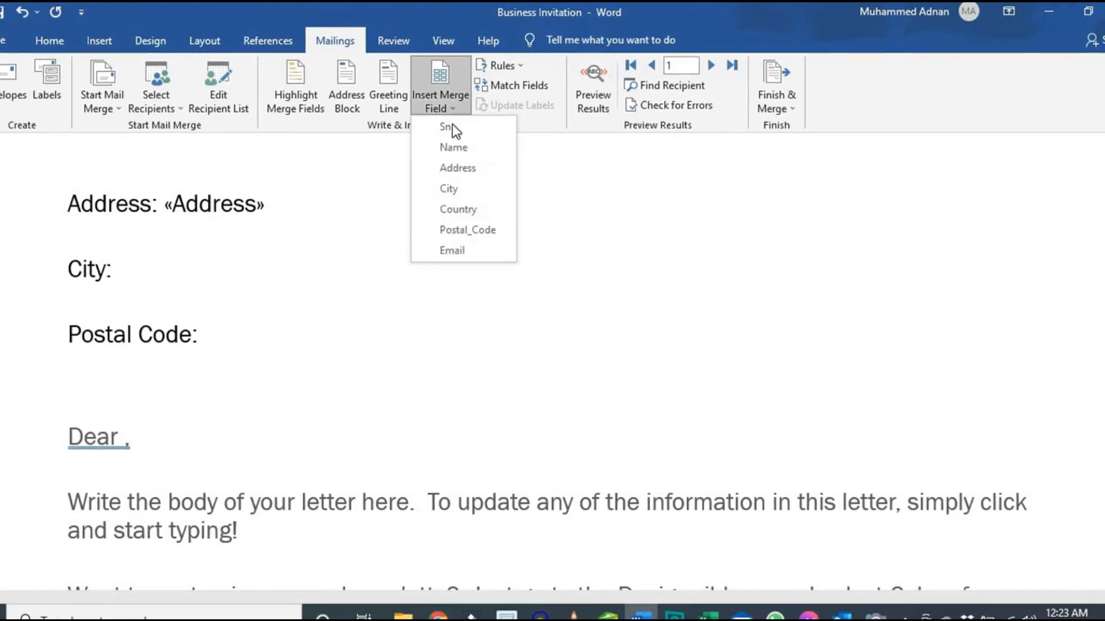
pyautogui.click(455, 189)
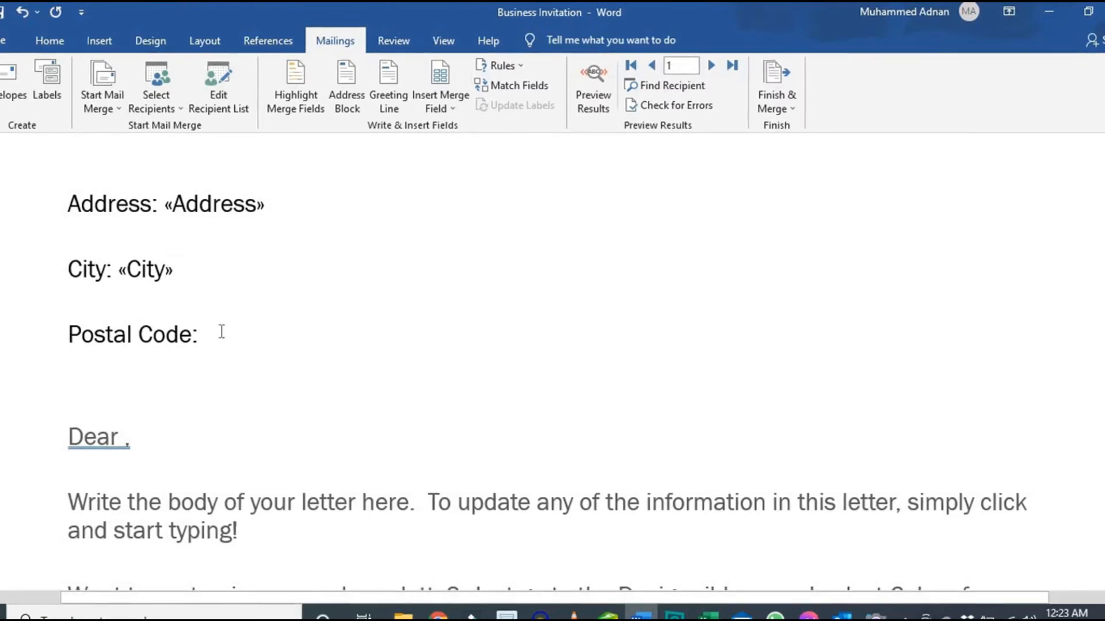
pyautogui.click(202, 334)
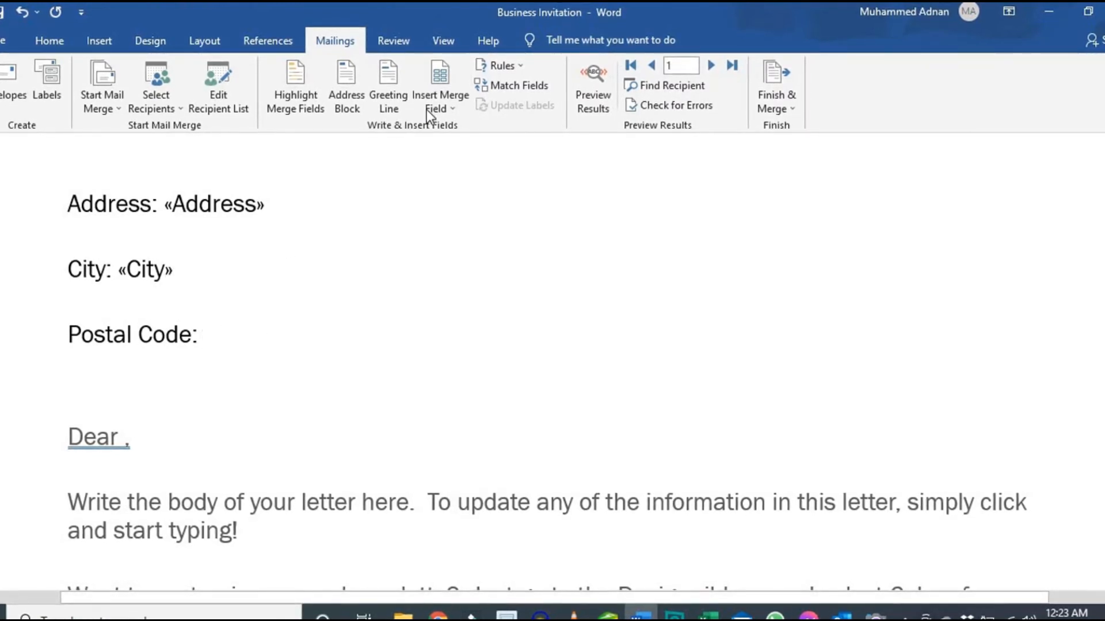
pyautogui.click(454, 107)
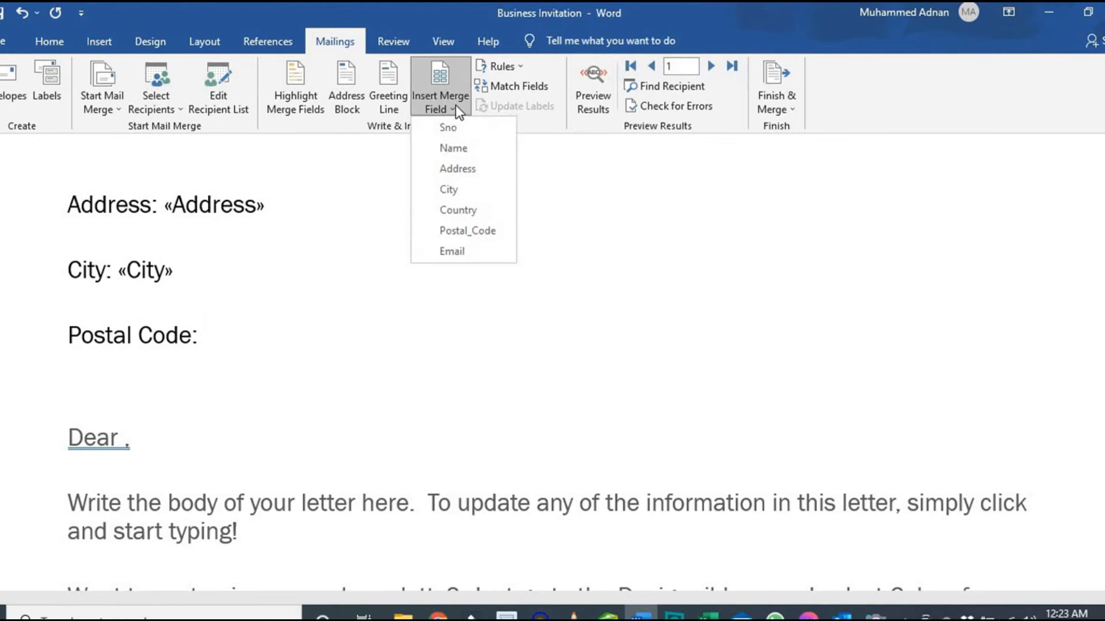
pyautogui.click(454, 231)
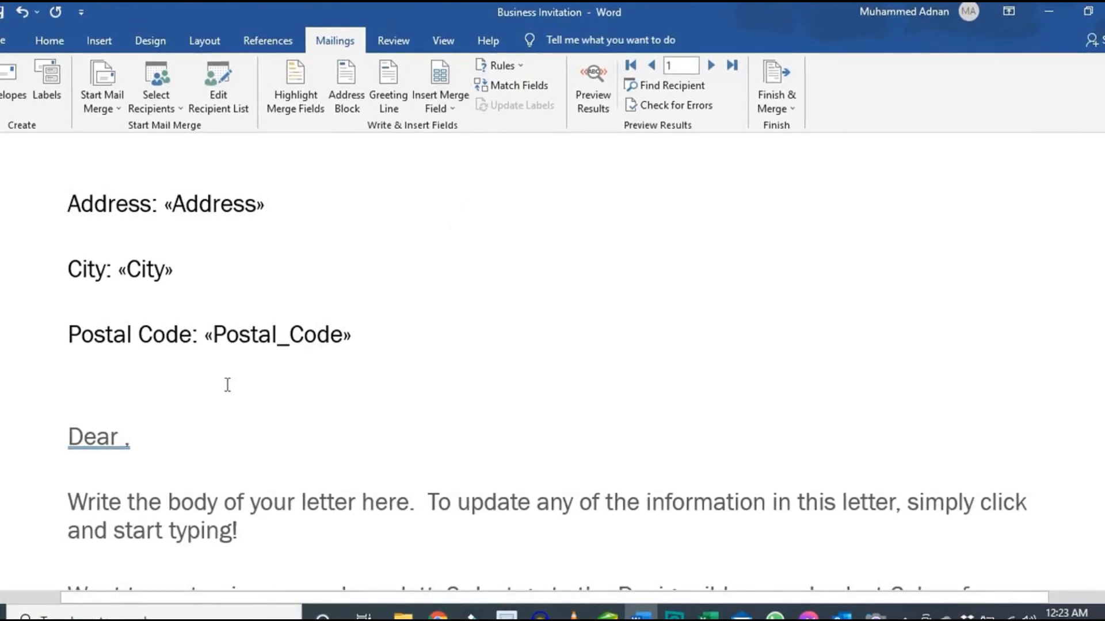
# Insert the Name merge field after "Dear" in the salutation, with a space before the comma
pyautogui.click(120, 437)
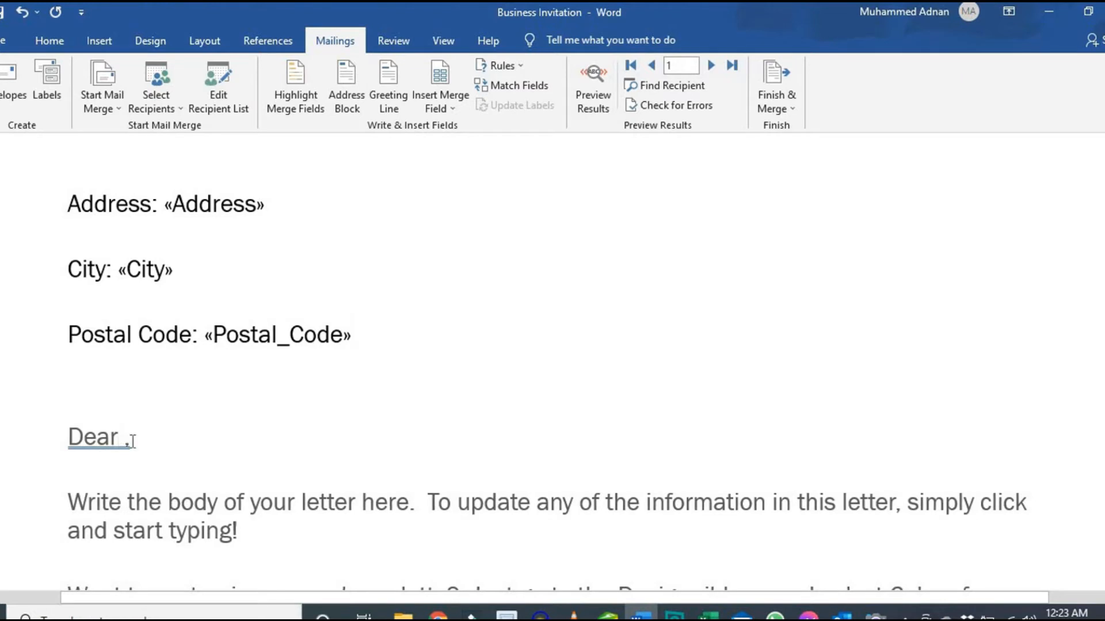
pyautogui.press('Right')
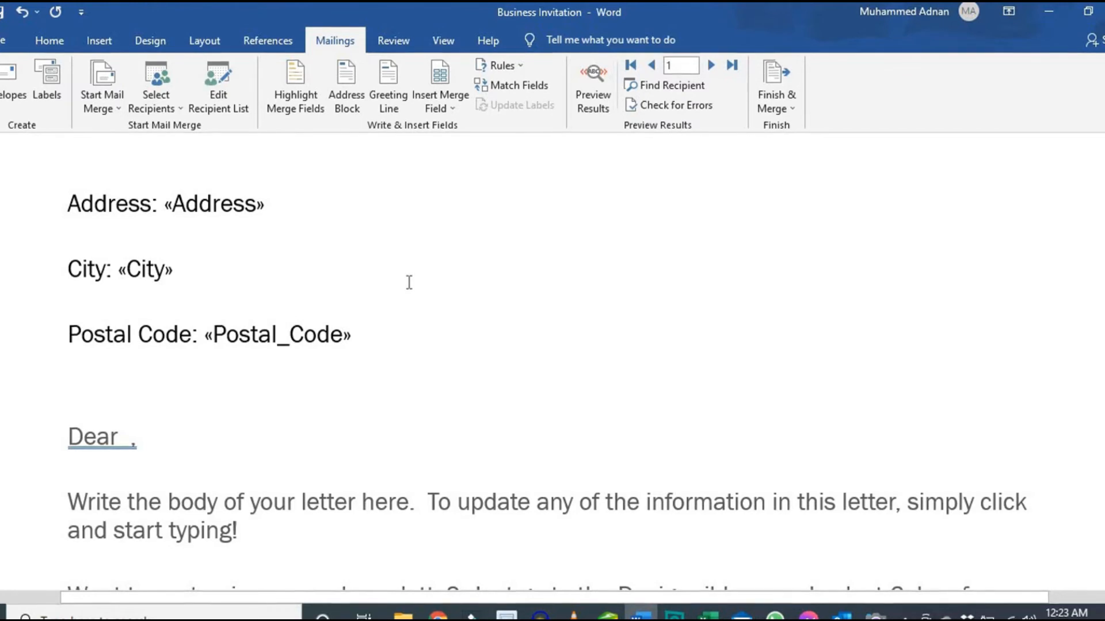
pyautogui.click(452, 108)
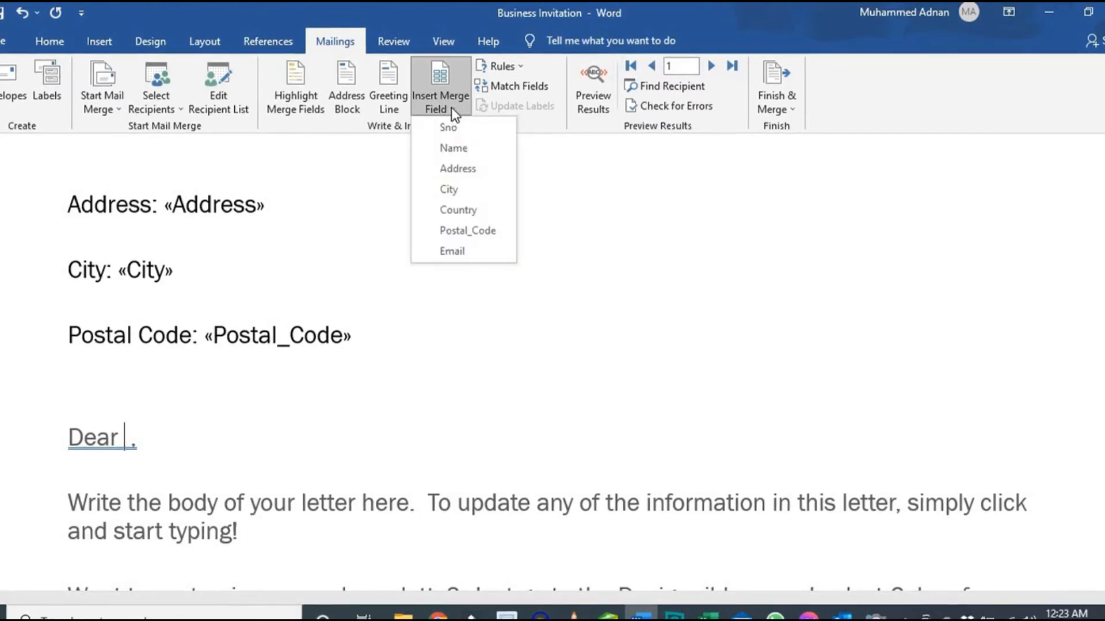
pyautogui.click(464, 145)
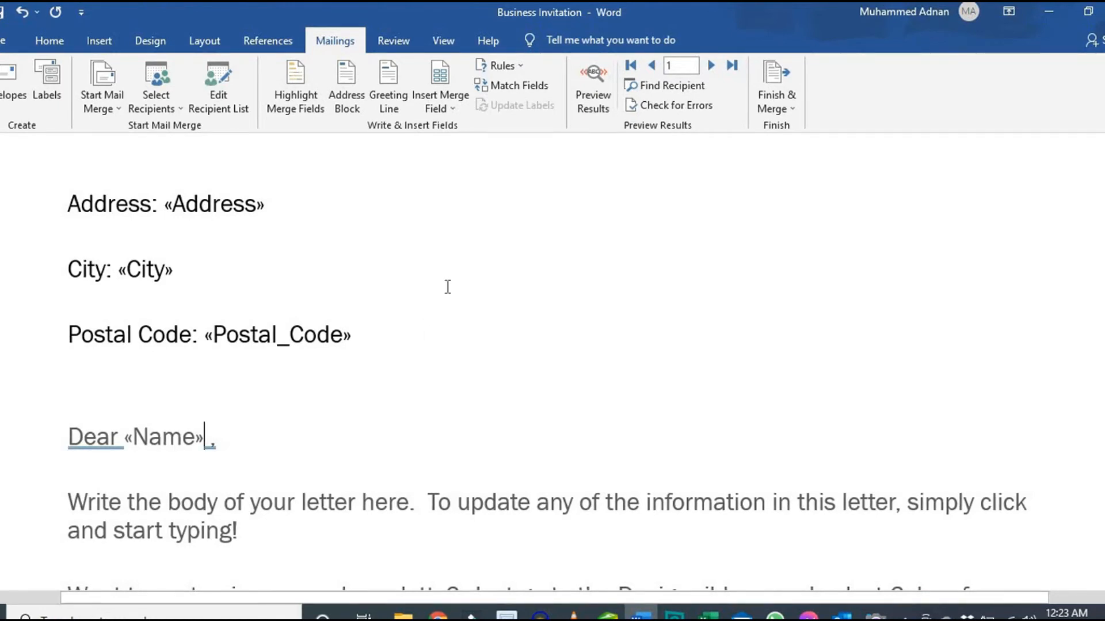
# Start merging the letter to email messages and select the existing subject line text
pyautogui.click(793, 109)
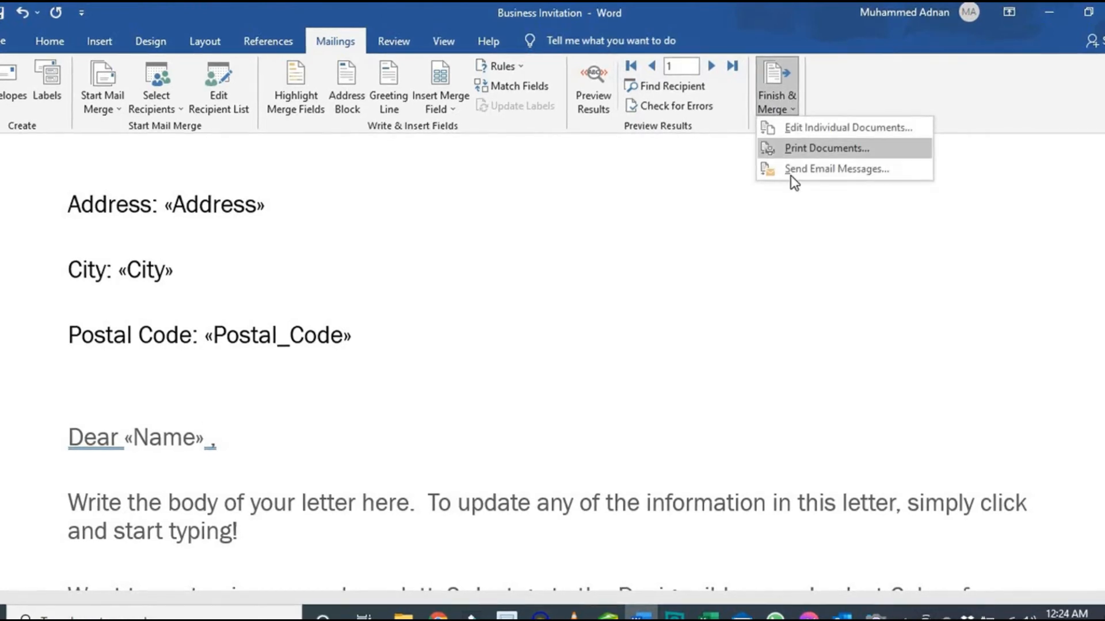
pyautogui.click(848, 168)
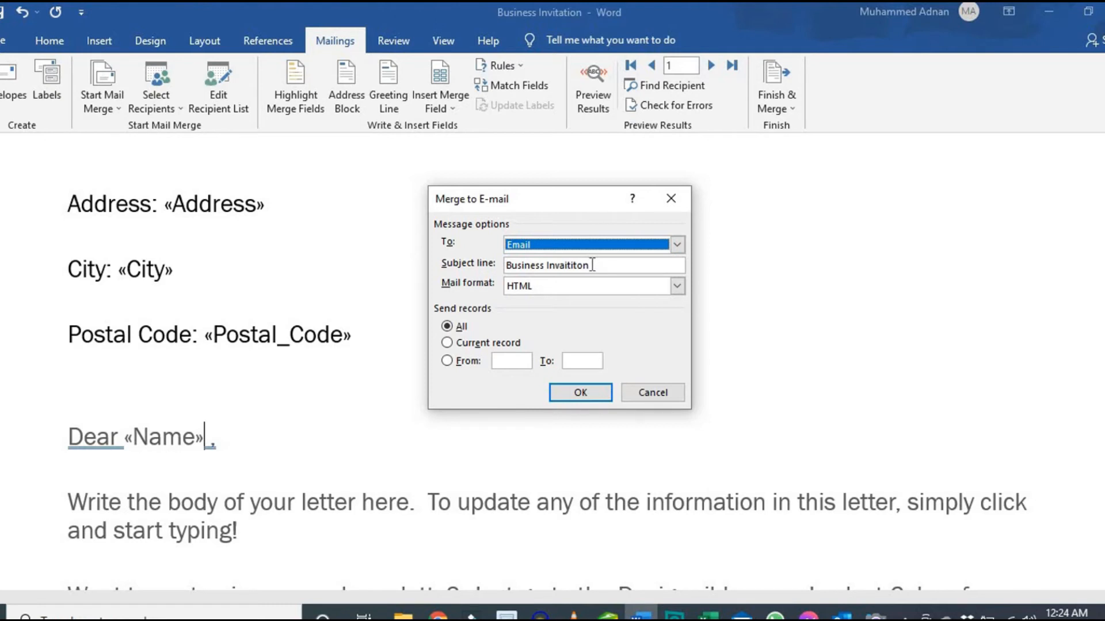
pyautogui.moveTo(592, 265); pyautogui.dragTo(497, 263)
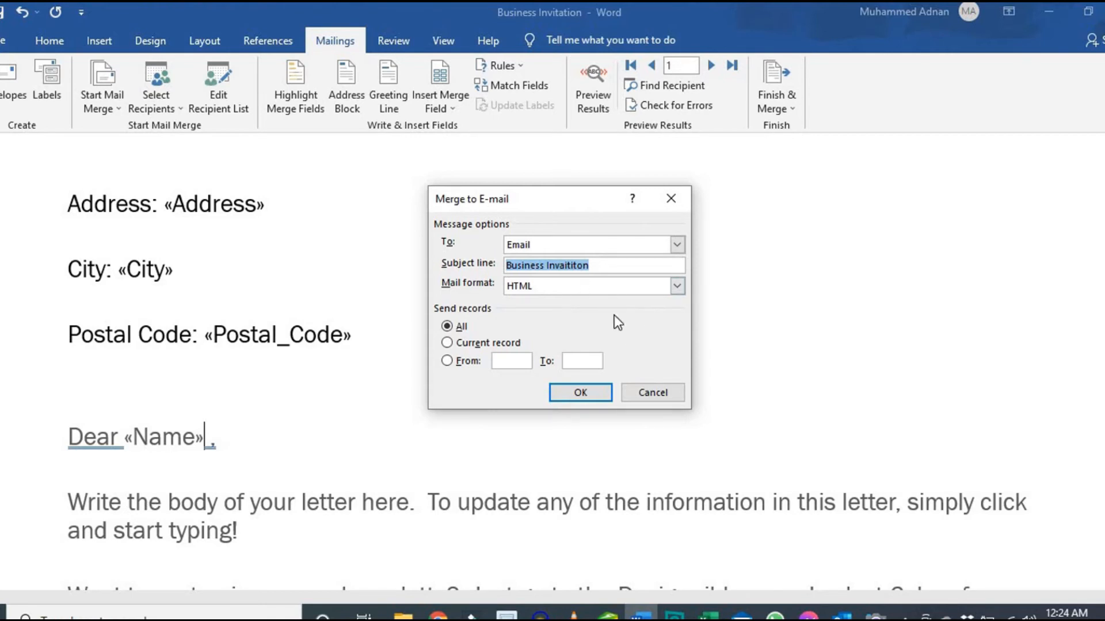
pyautogui.click(448, 361)
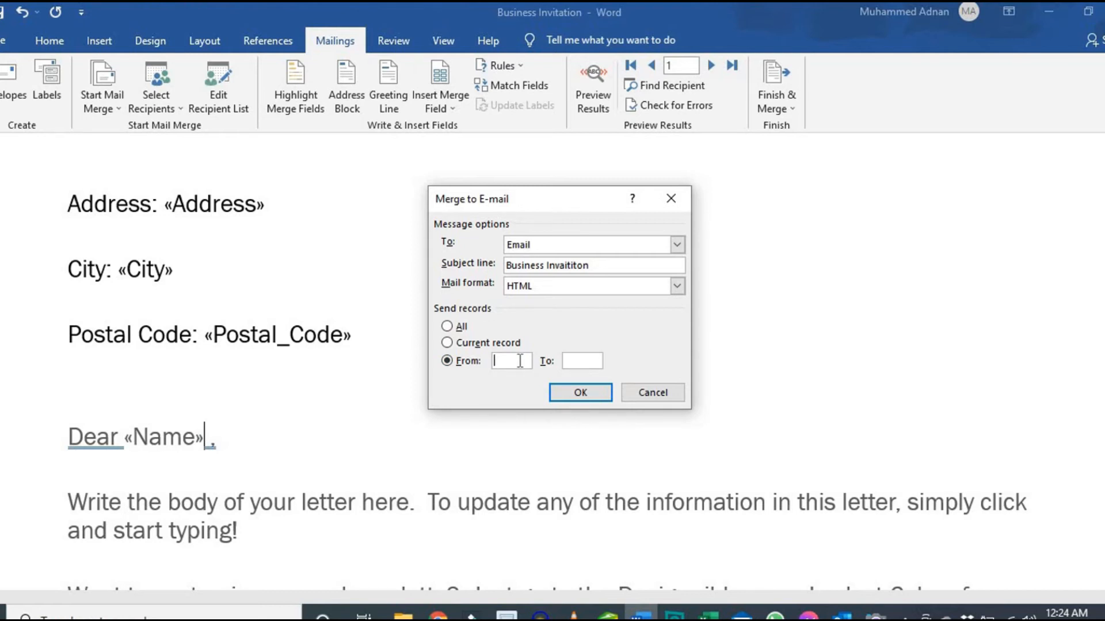
pyautogui.click(566, 361)
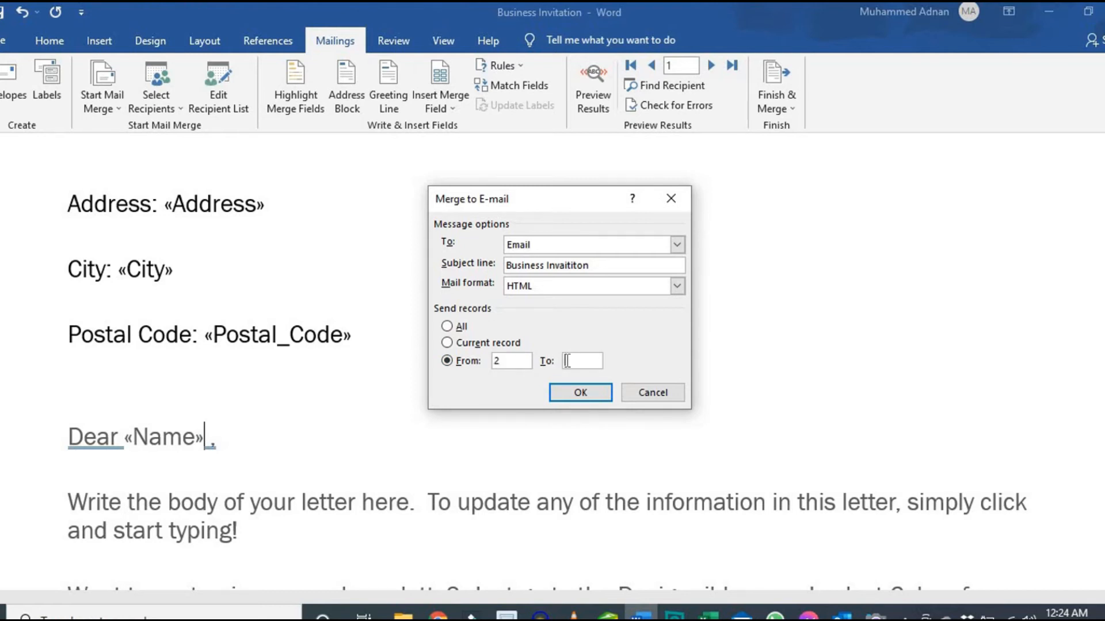
pyautogui.doubleClick(496, 363)
pyautogui.press('BackSpace')
pyautogui.moveTo(575, 360); pyautogui.dragTo(562, 363)
pyautogui.press('BackSpace')
# Choose all records and send the merged email messages
pyautogui.click(448, 329)
pyautogui.click(575, 393)
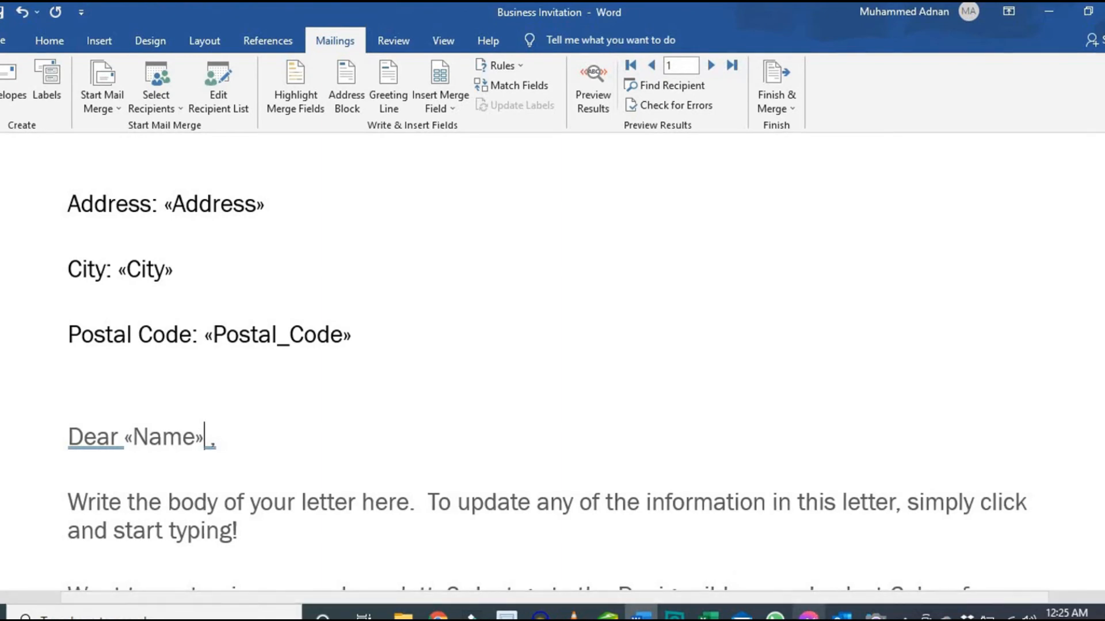
# Switch to Outlook and check the Outbox and Sent Mail folders for the merged messages
pyautogui.moveTo(842, 614)
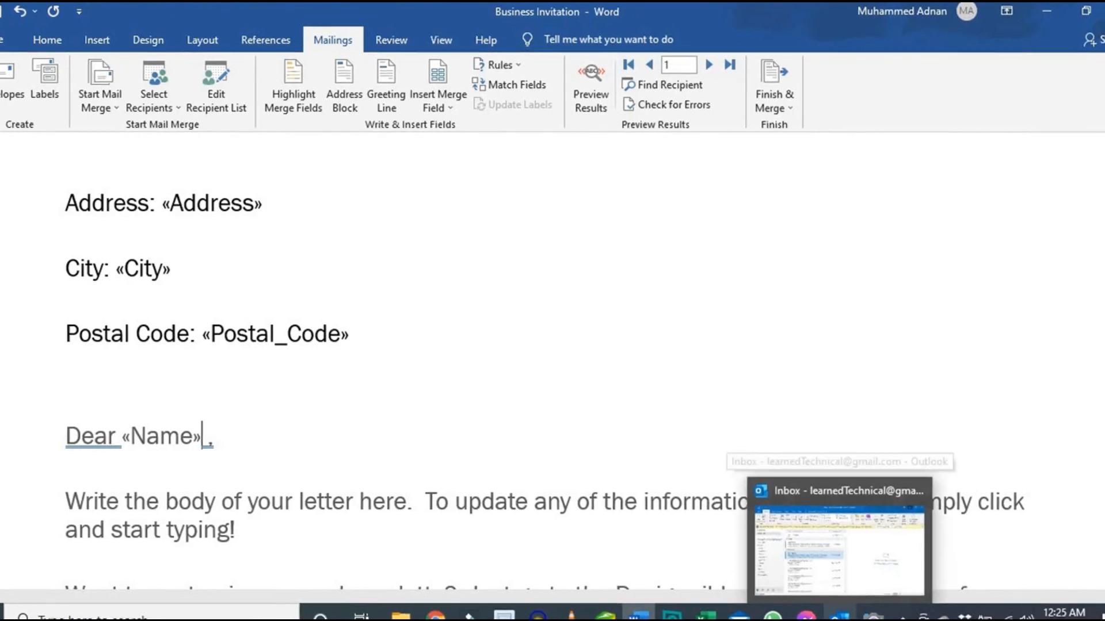
pyautogui.click(823, 604)
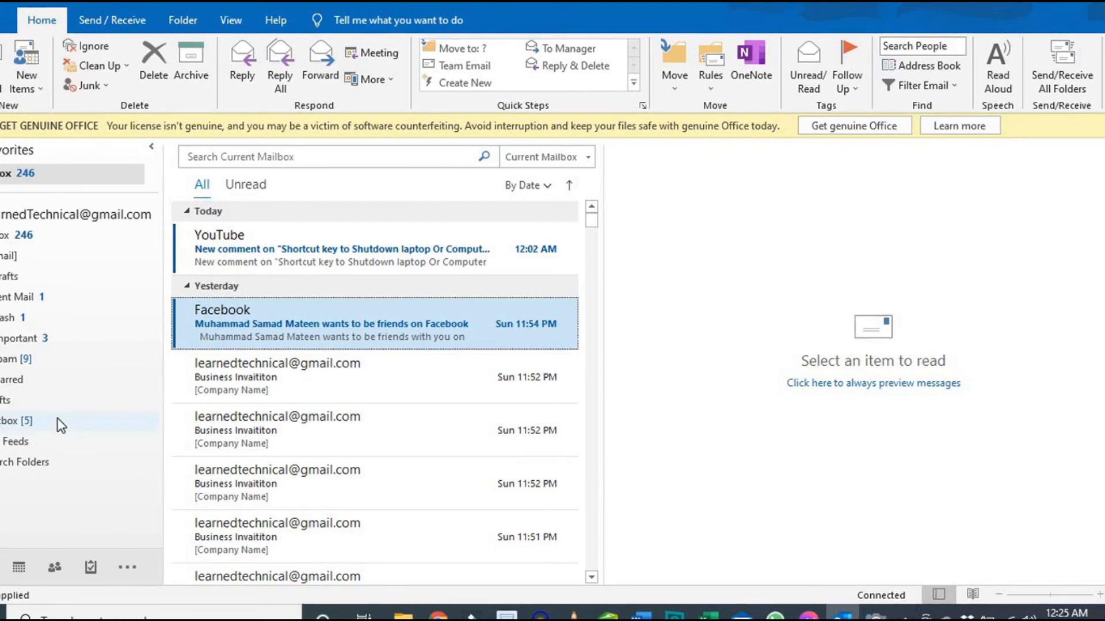
pyautogui.click(57, 420)
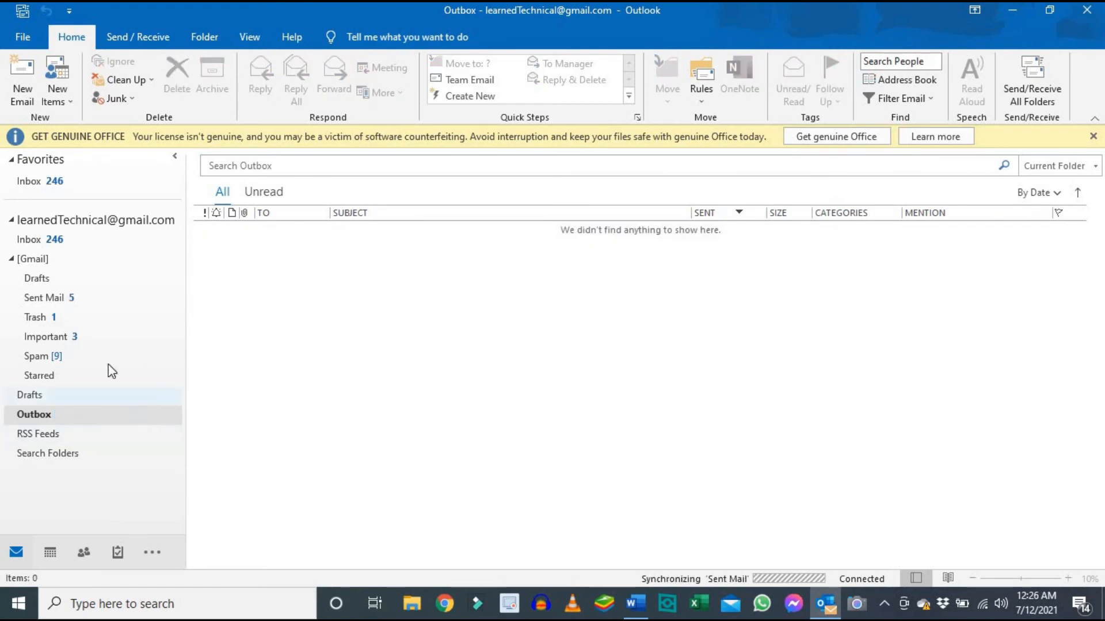
pyautogui.click(90, 301)
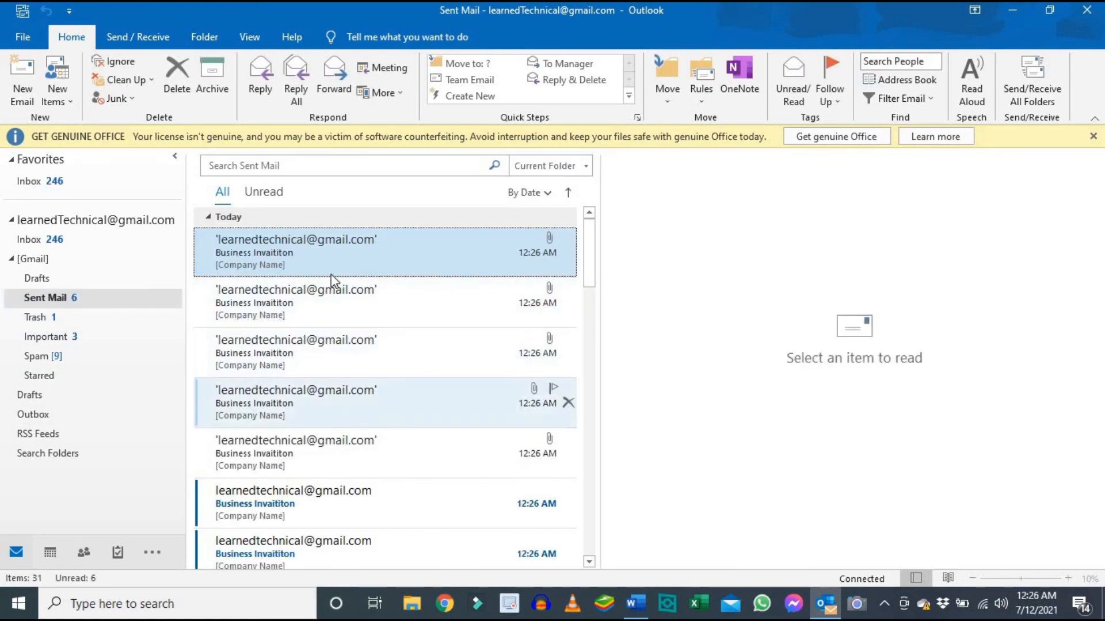
# Send and receive all folders from the inbox, then read the newest Business Invaititon message's merged details and close it
pyautogui.click(43, 239)
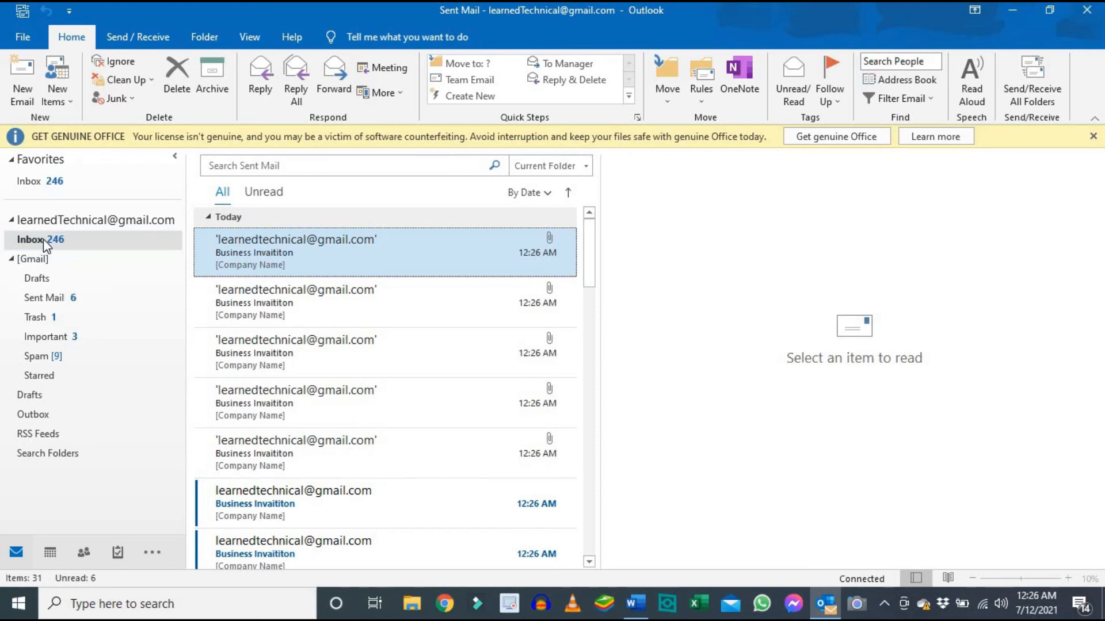
pyautogui.click(1031, 75)
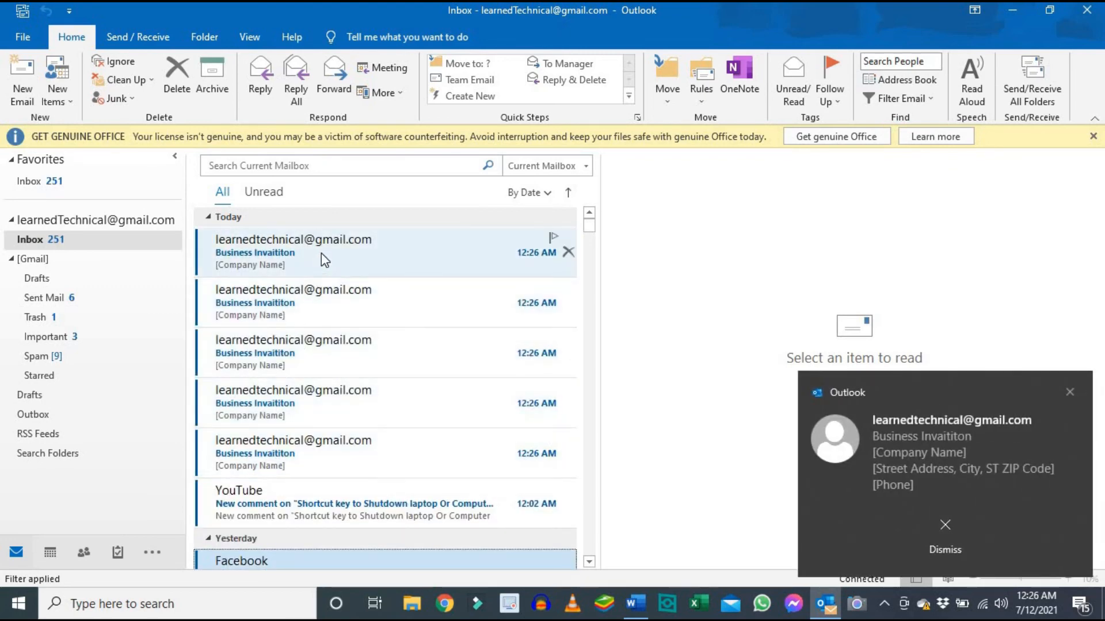
pyautogui.doubleClick(356, 246)
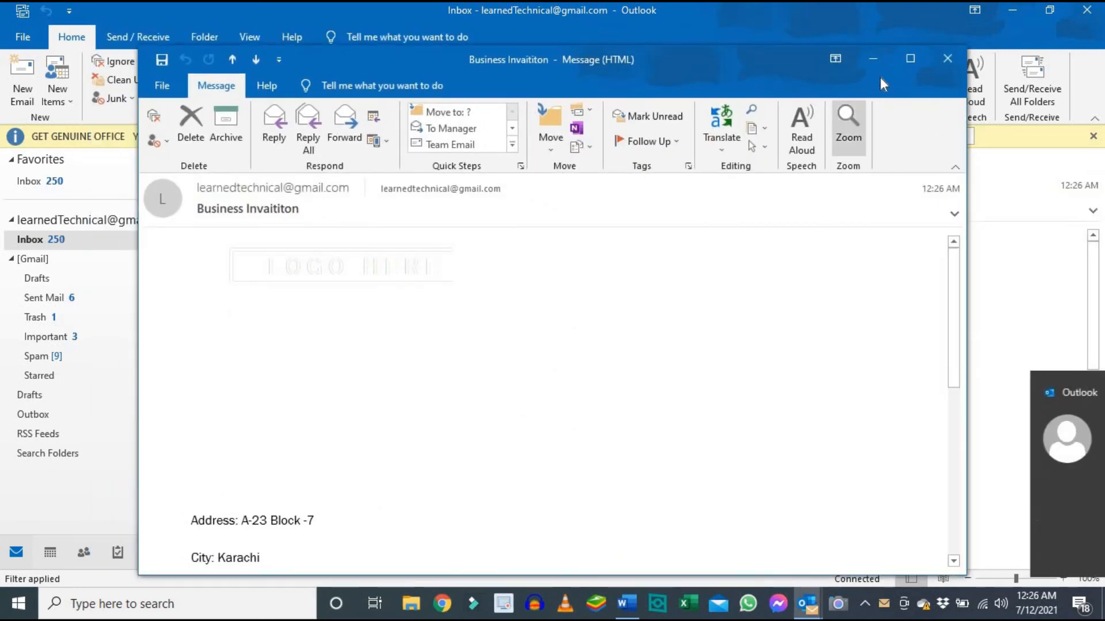
pyautogui.click(907, 59)
pyautogui.scroll(-5, 527, 342)
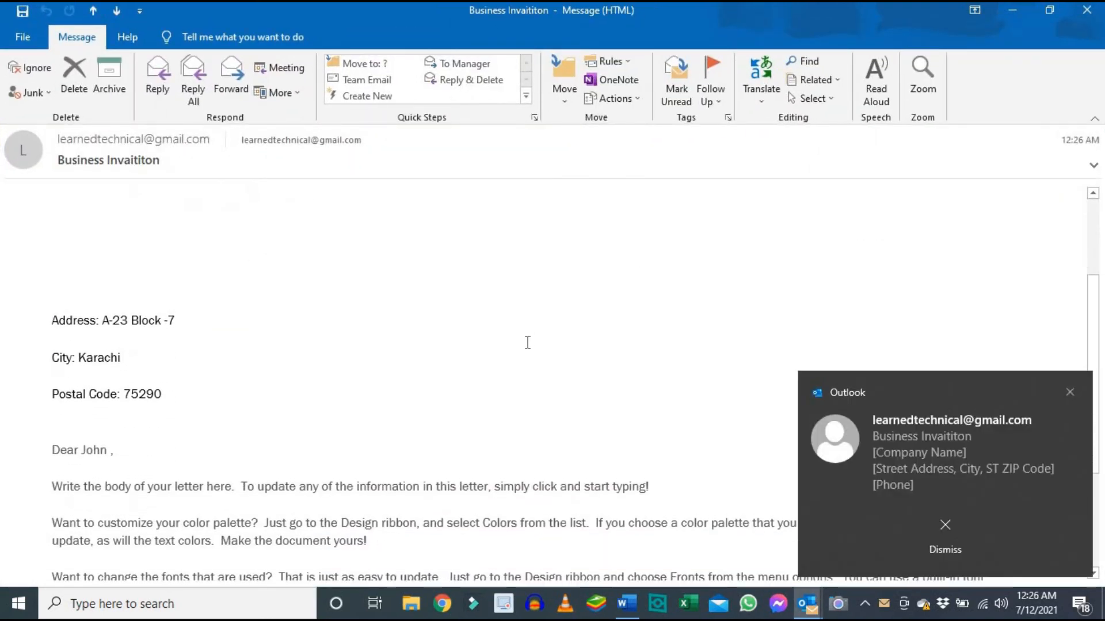
pyautogui.click(1086, 10)
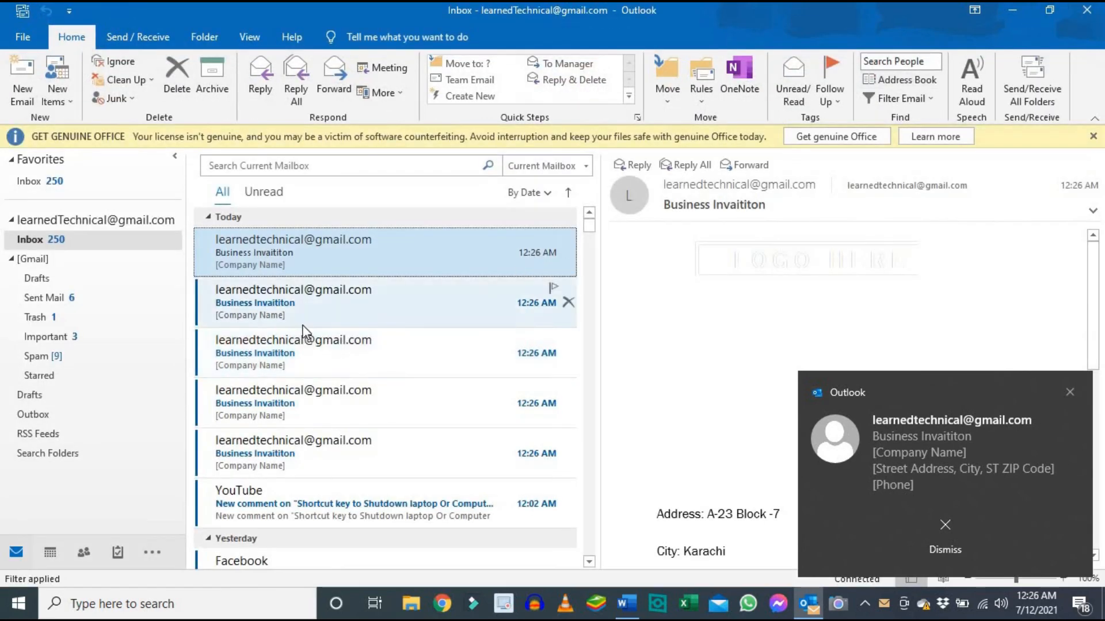
# Open the second Business Invaititon message full screen, read its merged address and greeting, then close it and dismiss the new-mail notification
pyautogui.click(313, 298)
pyautogui.doubleClick(313, 298)
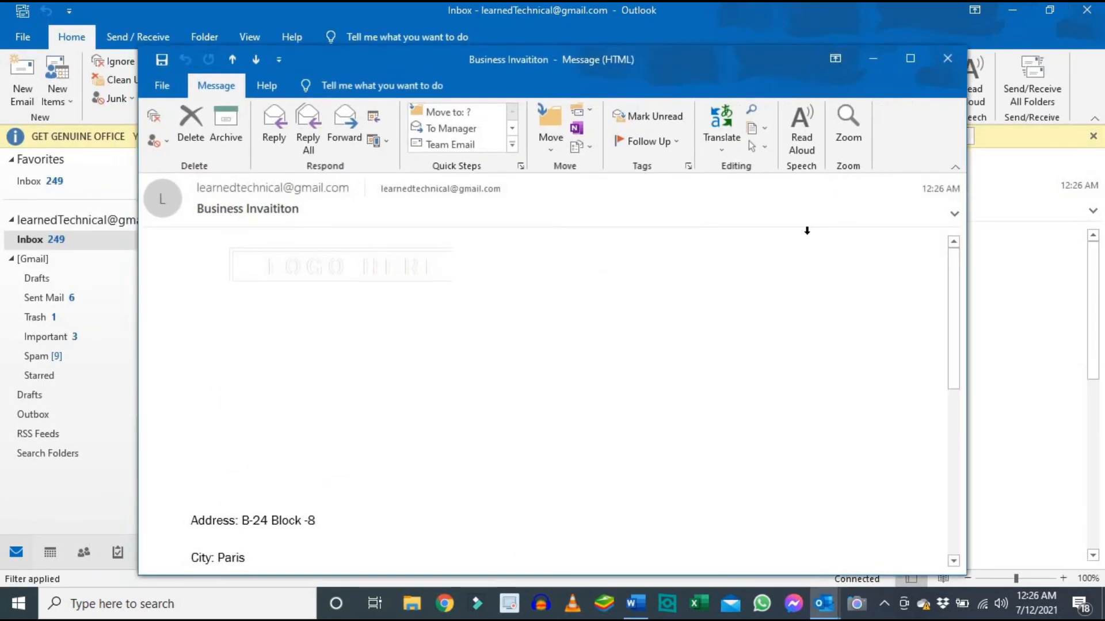
pyautogui.click(911, 60)
pyautogui.scroll(-5, 462, 355)
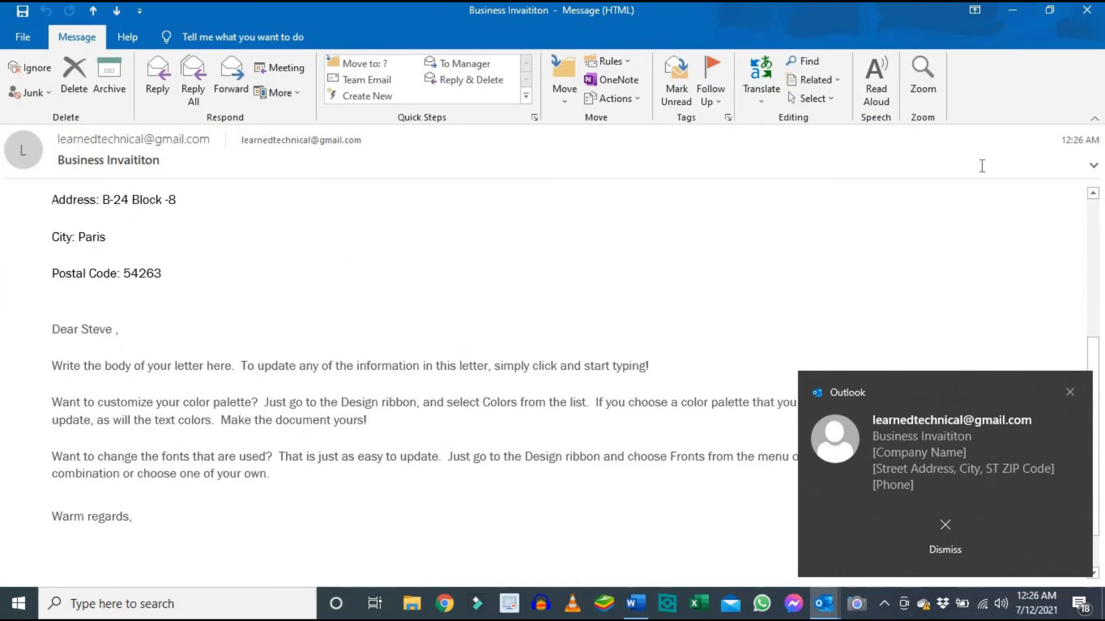
pyautogui.click(1088, 16)
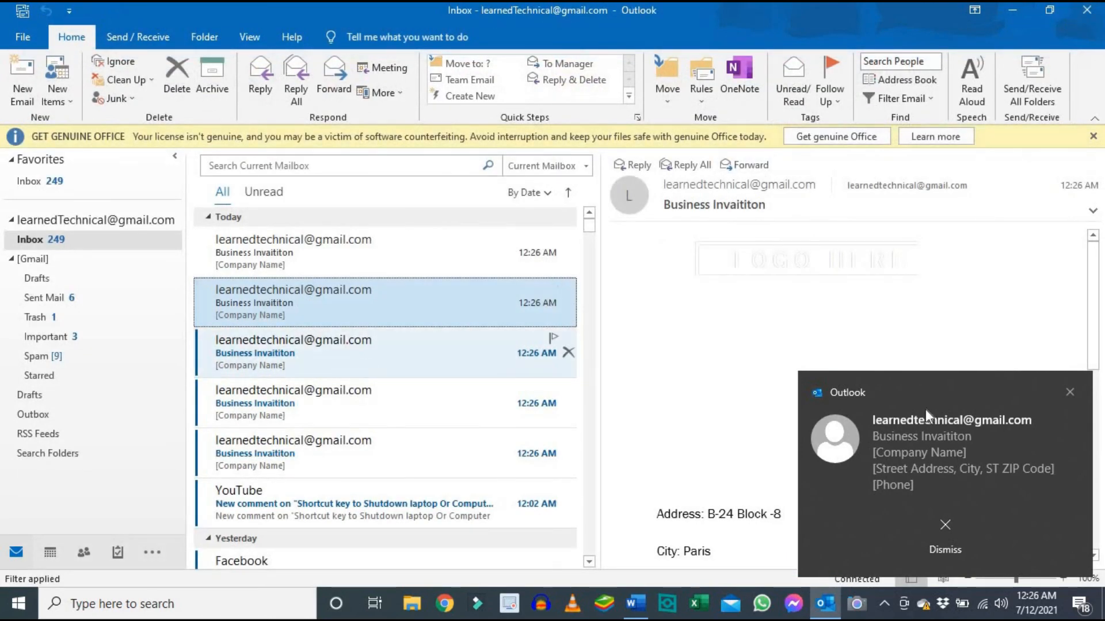
pyautogui.click(1070, 394)
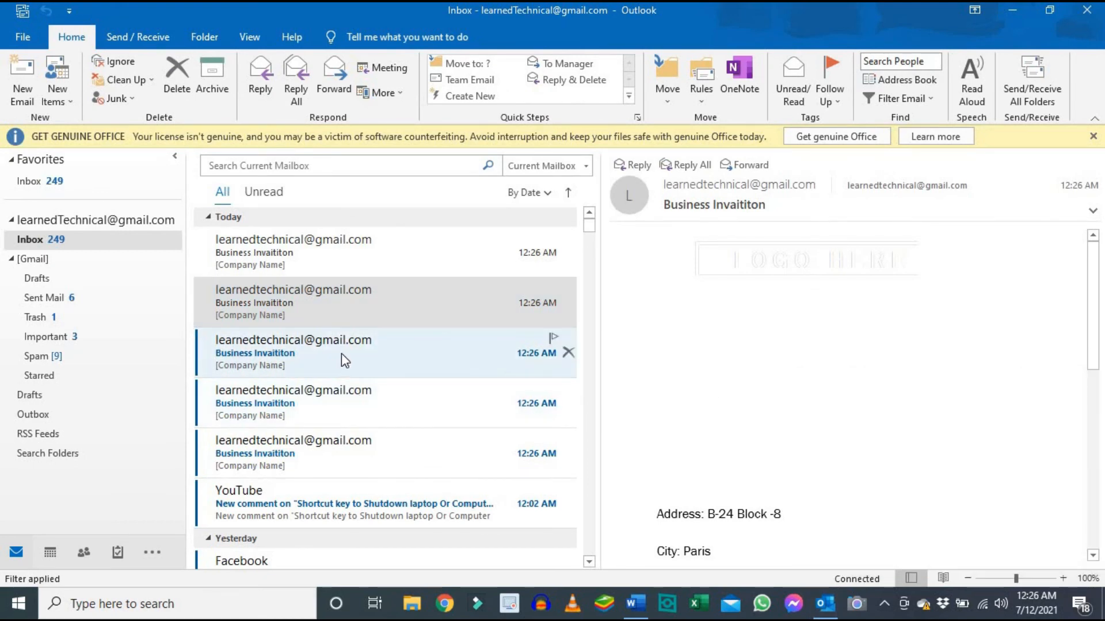
# Open the third Business Invaititon message full screen, read its merged address and greeting, and close it
pyautogui.doubleClick(343, 360)
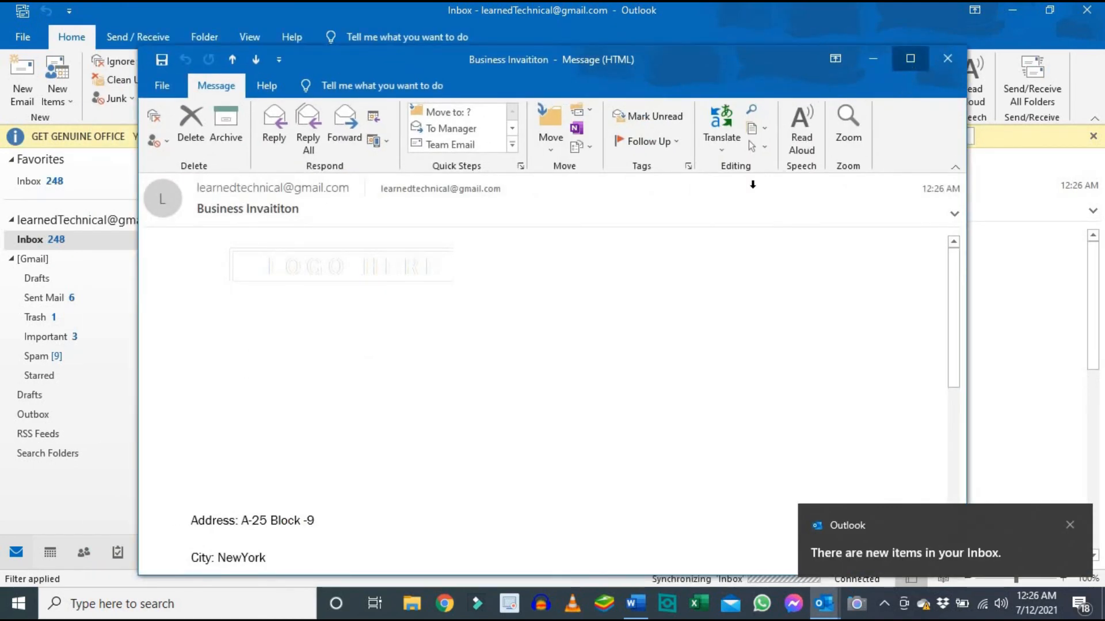
pyautogui.click(910, 58)
pyautogui.scroll(-3, 622, 271)
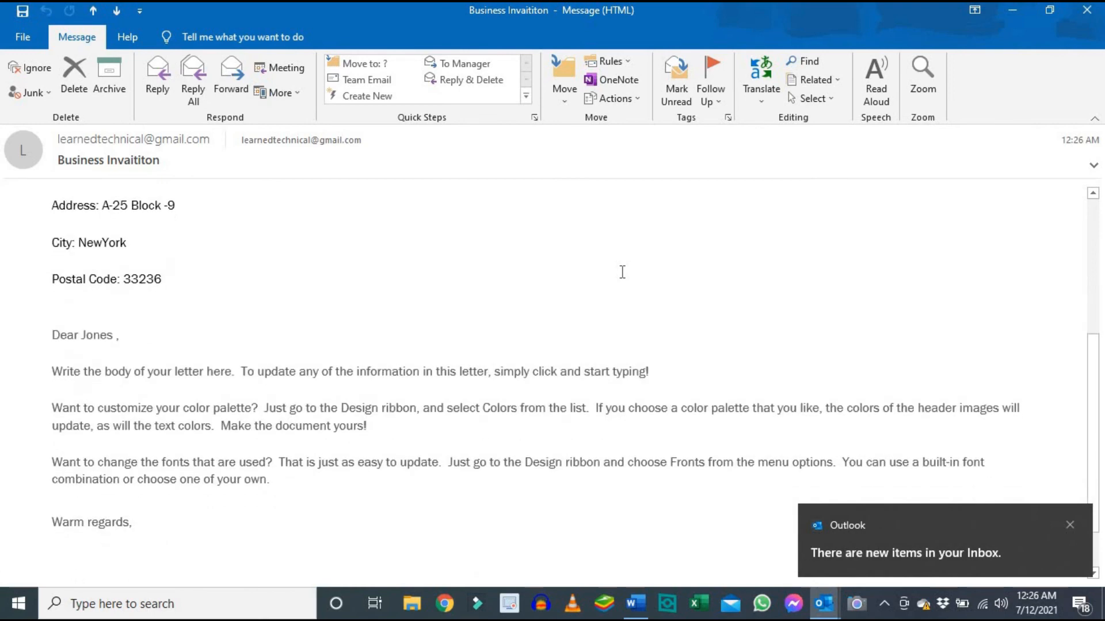
pyautogui.click(1087, 10)
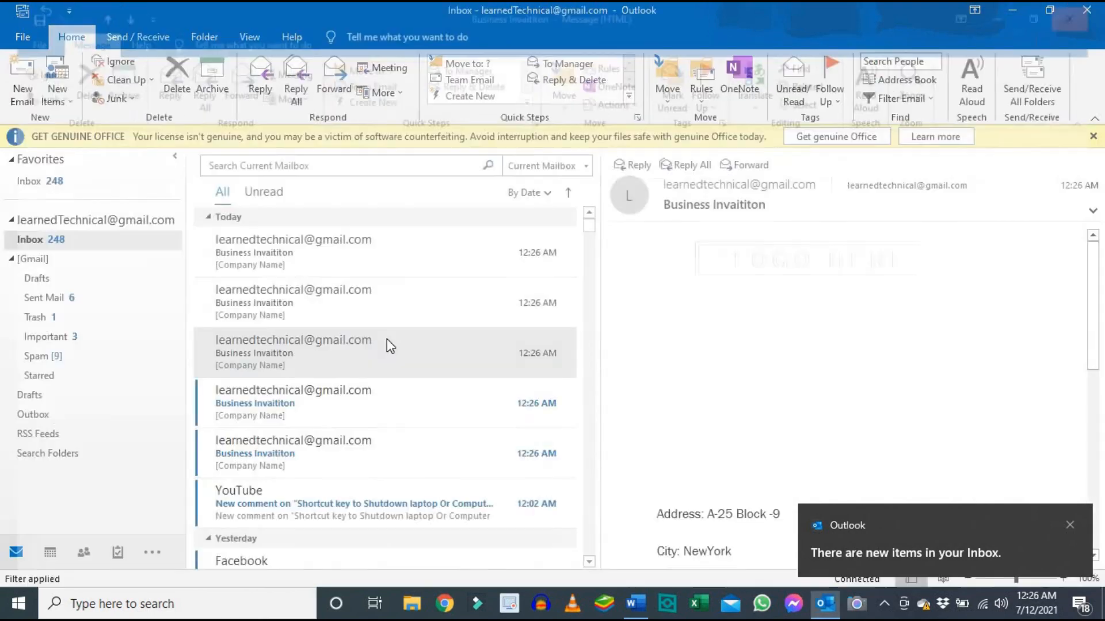
# Open the fourth Business Invaititon message full screen, review its merged recipient details and letter body, and close it
pyautogui.doubleClick(329, 395)
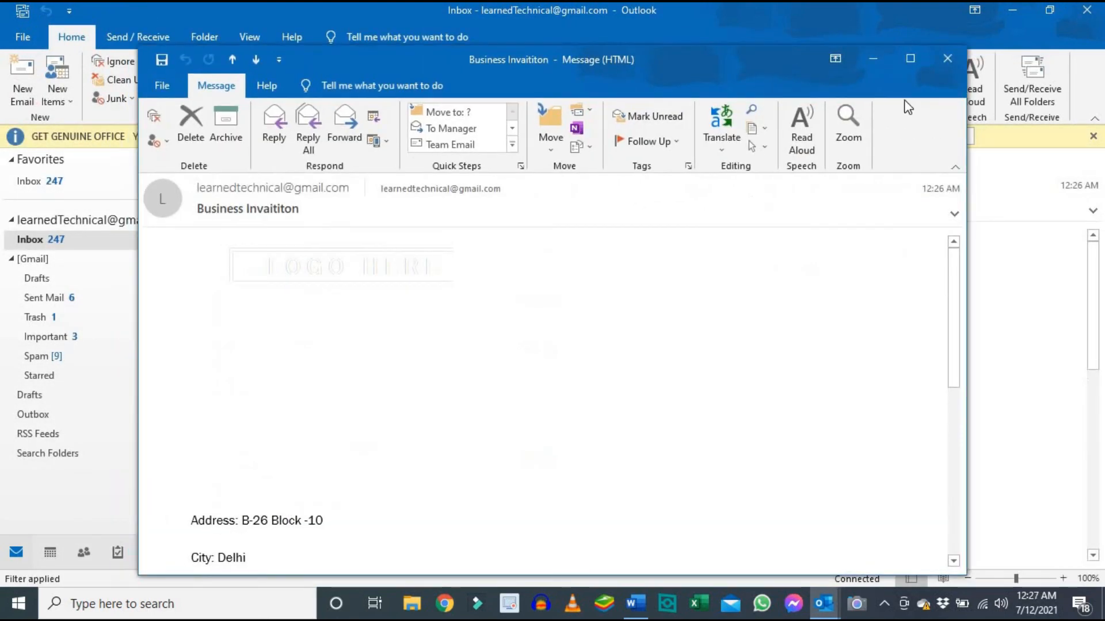
pyautogui.click(906, 52)
pyautogui.scroll(-3, 591, 233)
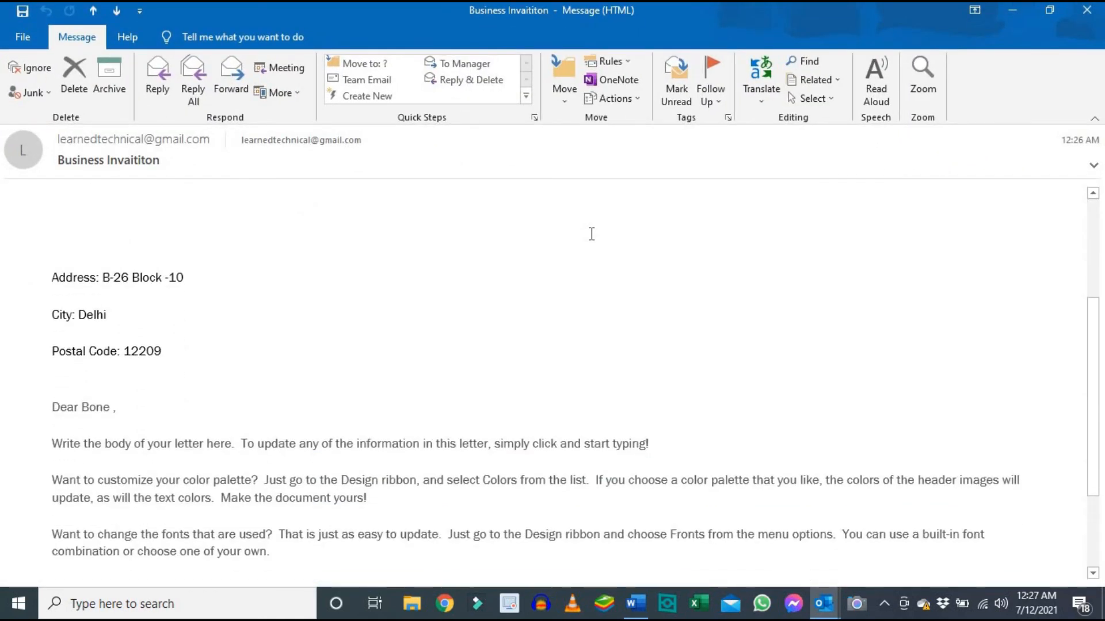
pyautogui.scroll(-1, 592, 234)
pyautogui.click(1086, 12)
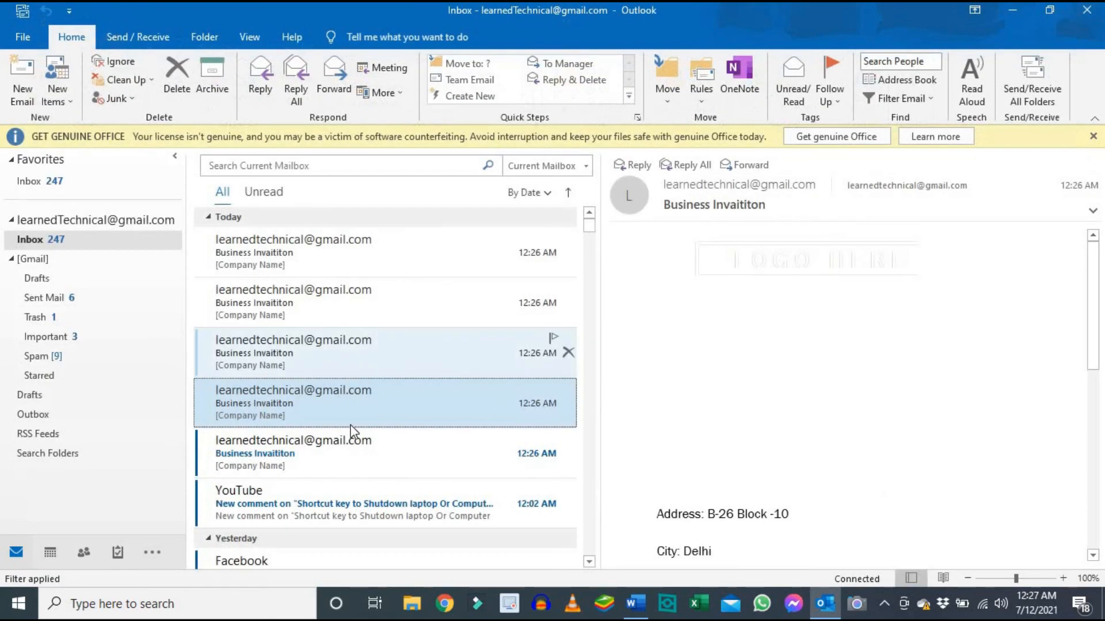
# Open the fifth and last Business Invaititon message full screen, check its merged address and greeting, and close it
pyautogui.doubleClick(333, 454)
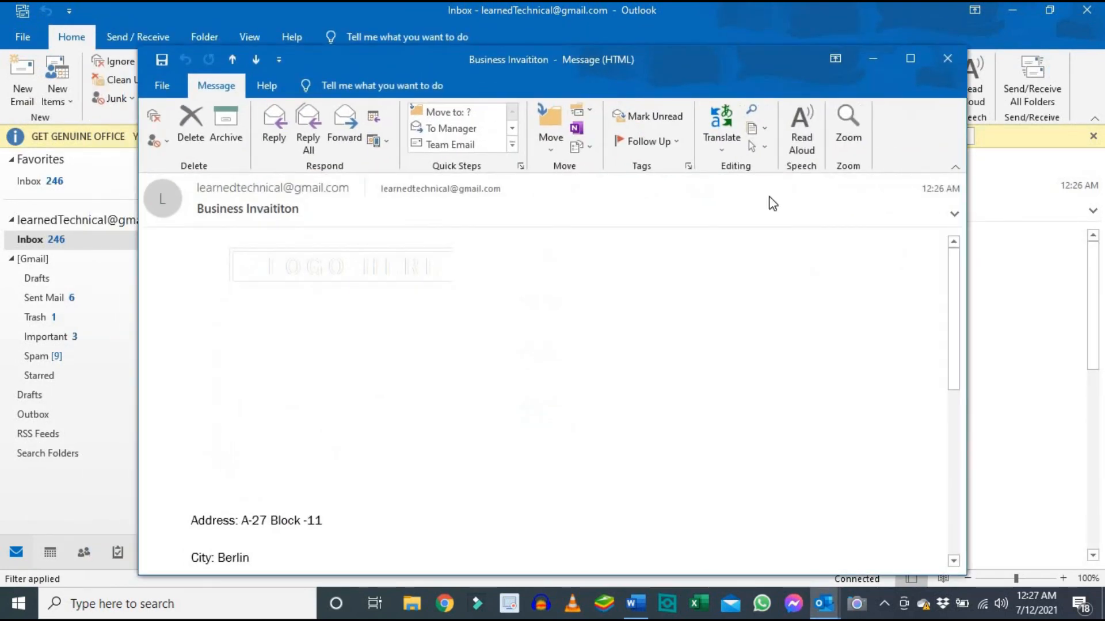
pyautogui.click(910, 59)
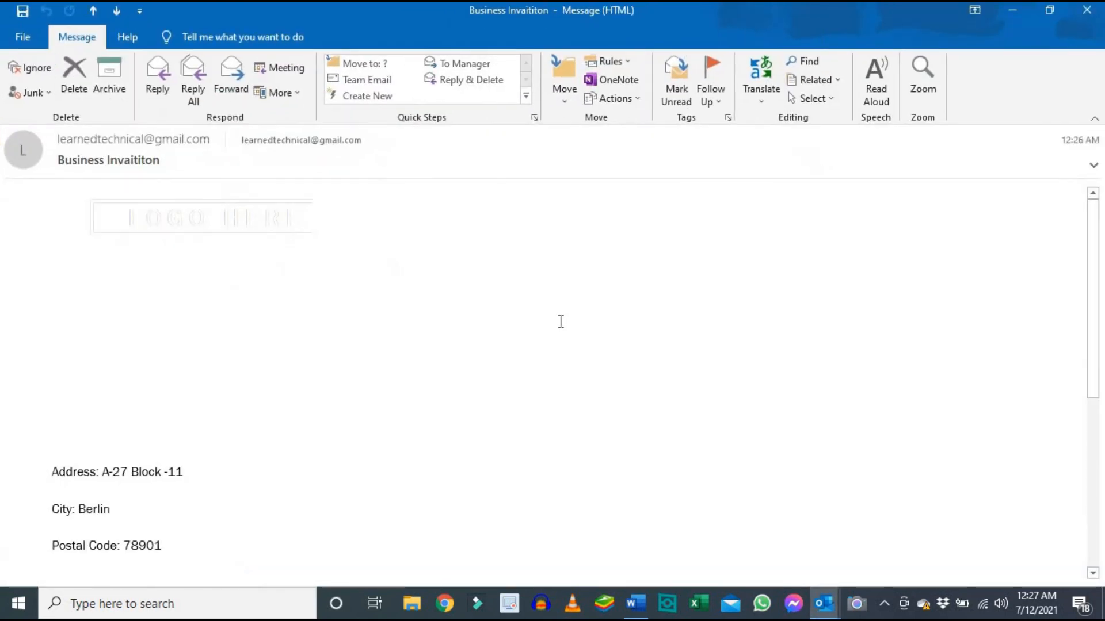
pyautogui.scroll(-3, 561, 321)
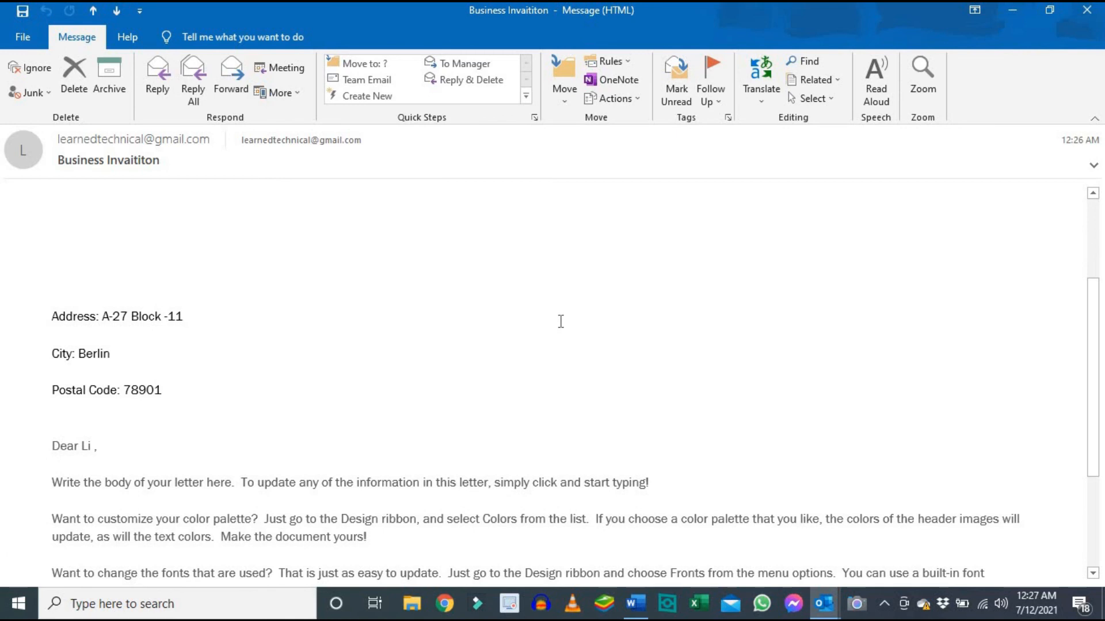
pyautogui.click(1087, 10)
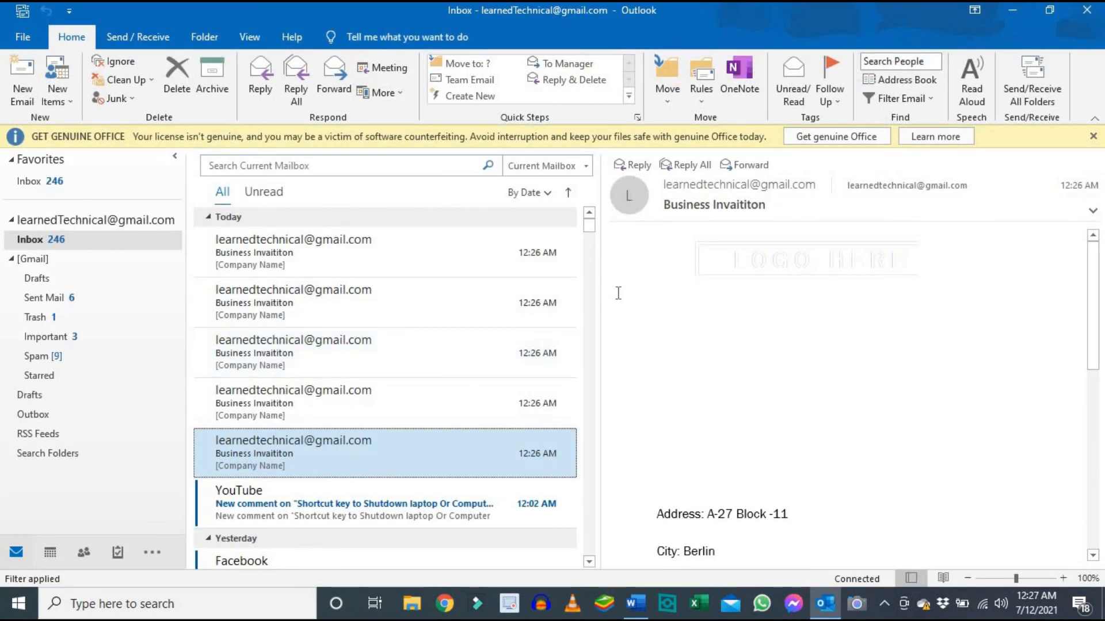